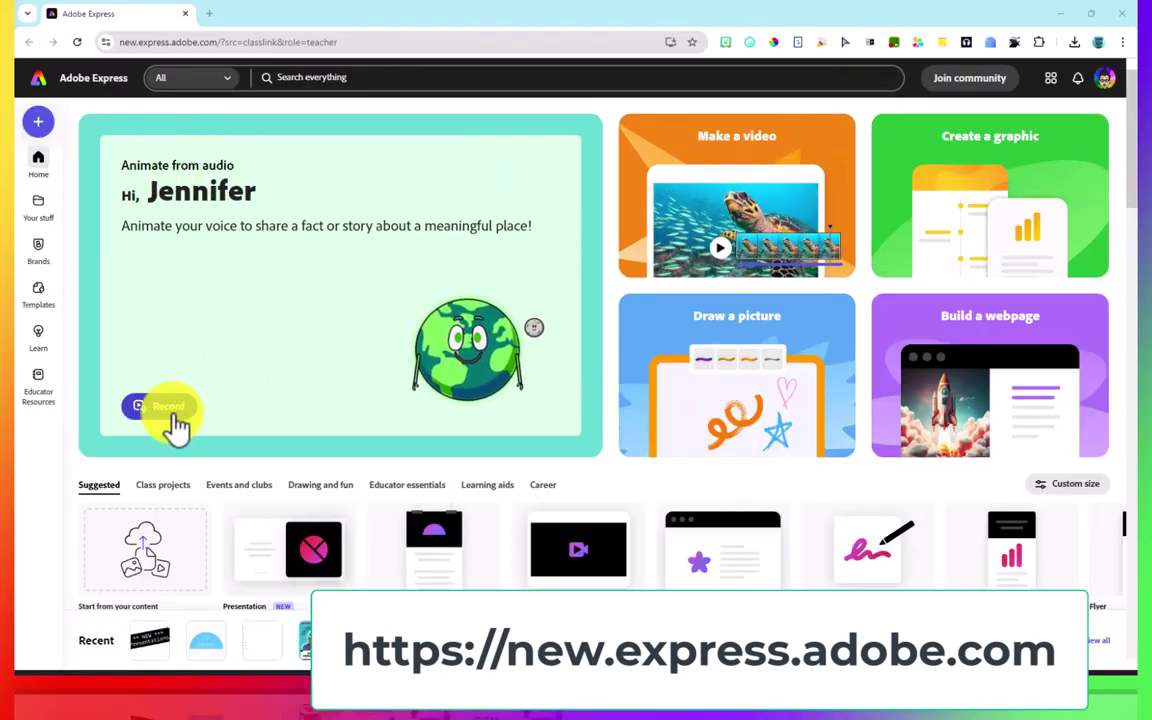
Open the Animate from audio tool and switch on Enhance speech for the recording.
click(185, 428)
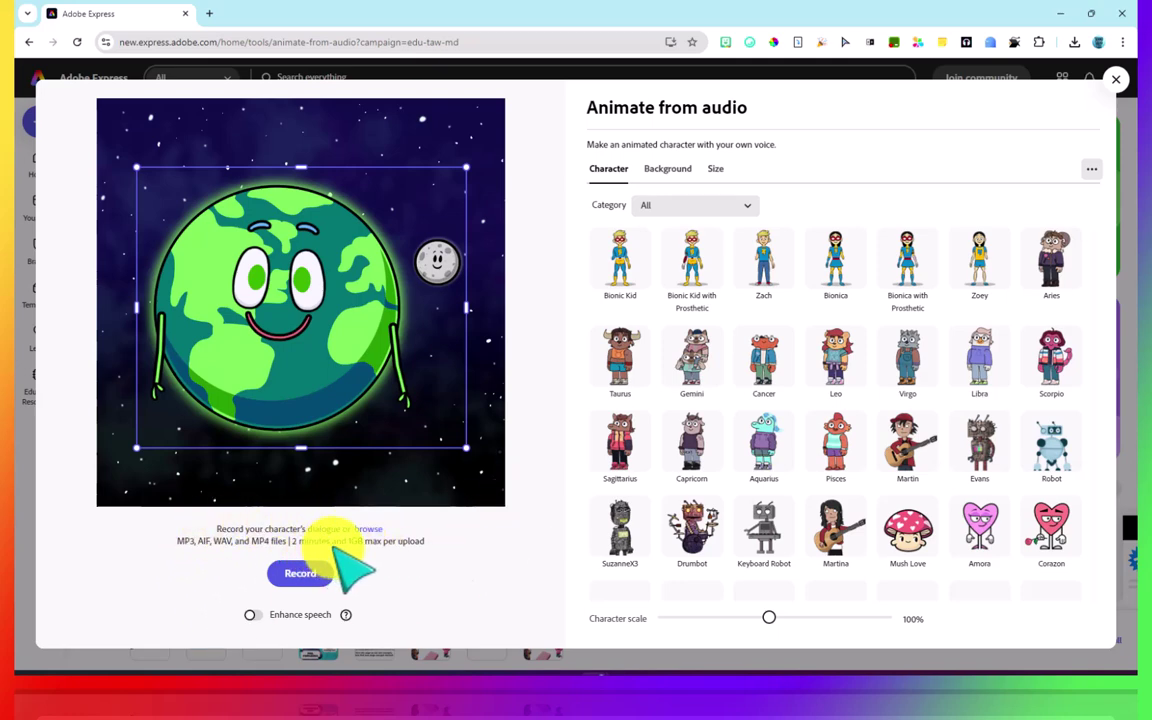
click(255, 618)
mouse_move(350, 613)
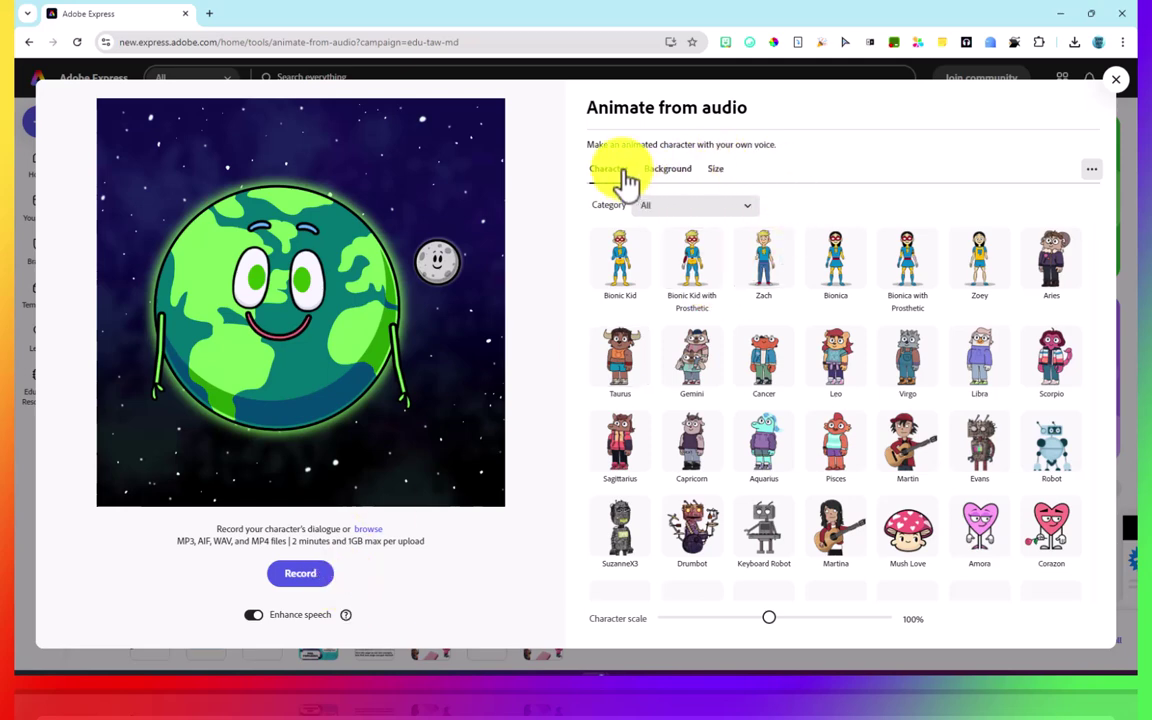
Filter characters to the Sports category and swap Earth for the Footy soccer ball.
click(752, 207)
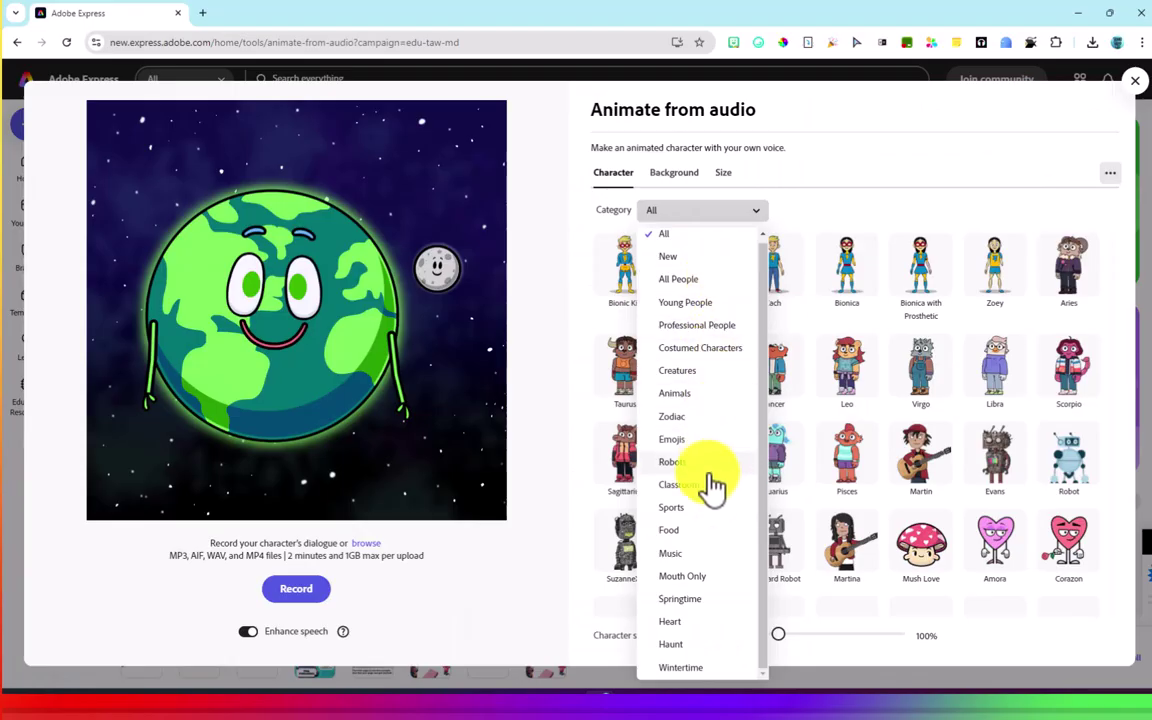
click(693, 507)
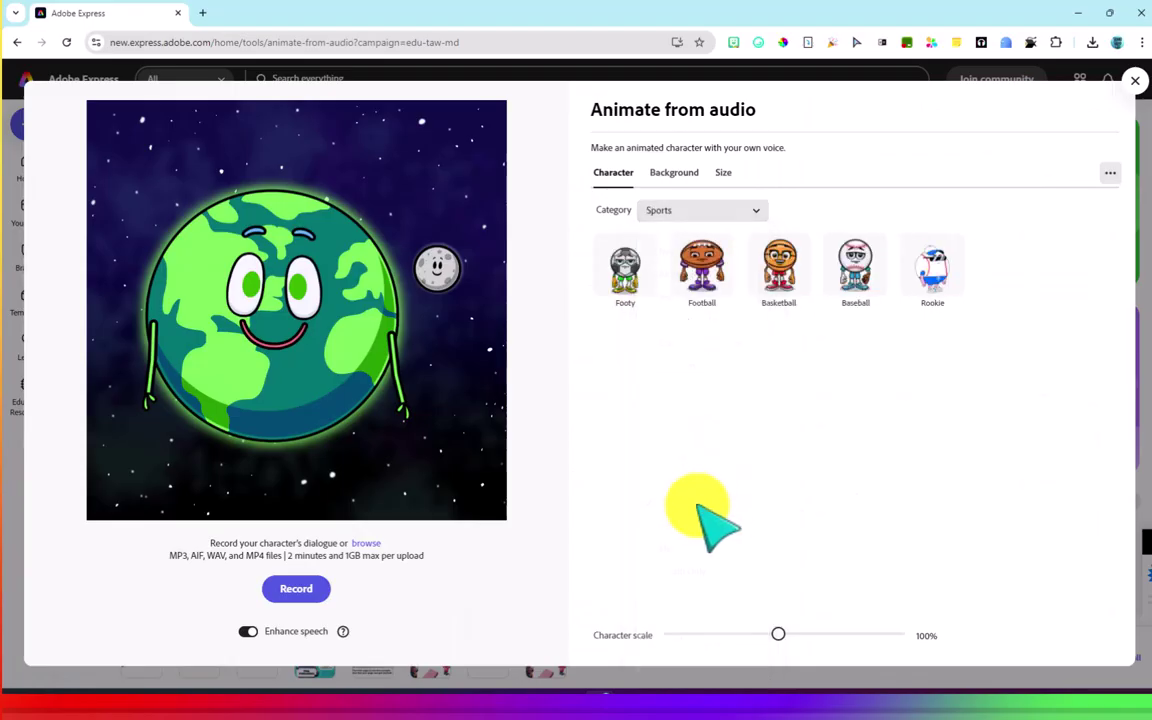
click(626, 278)
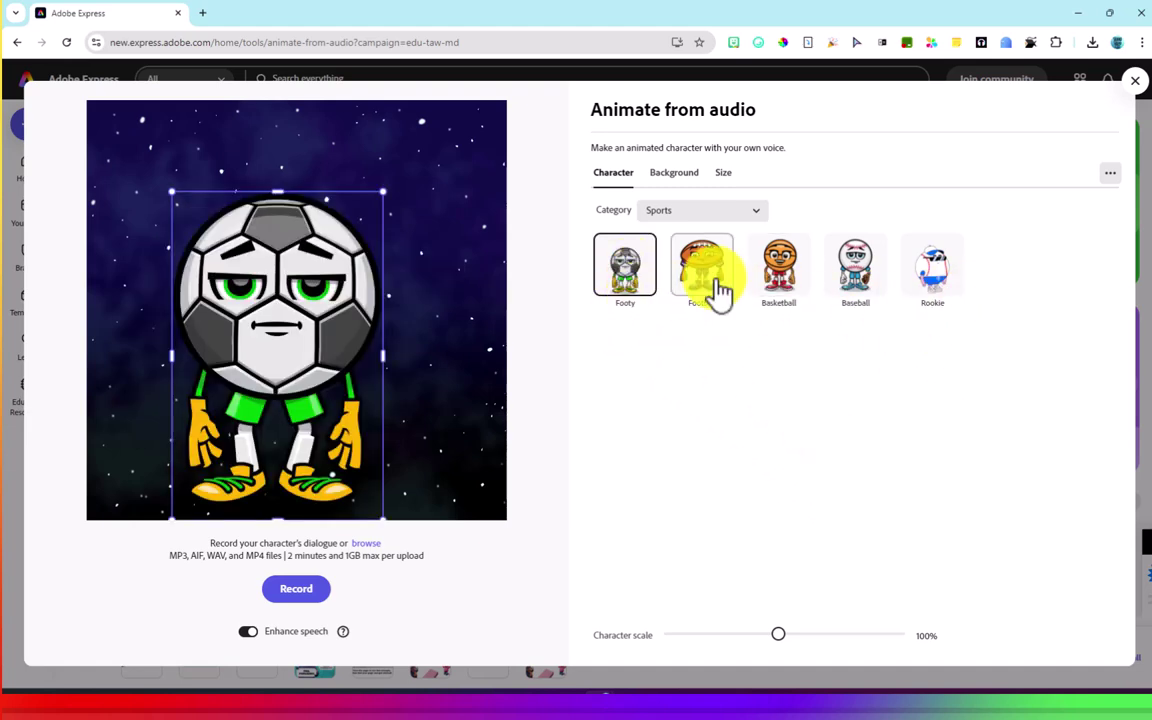
Browse the backgrounds, try Library, then set Locker Room as Footy's background.
click(690, 185)
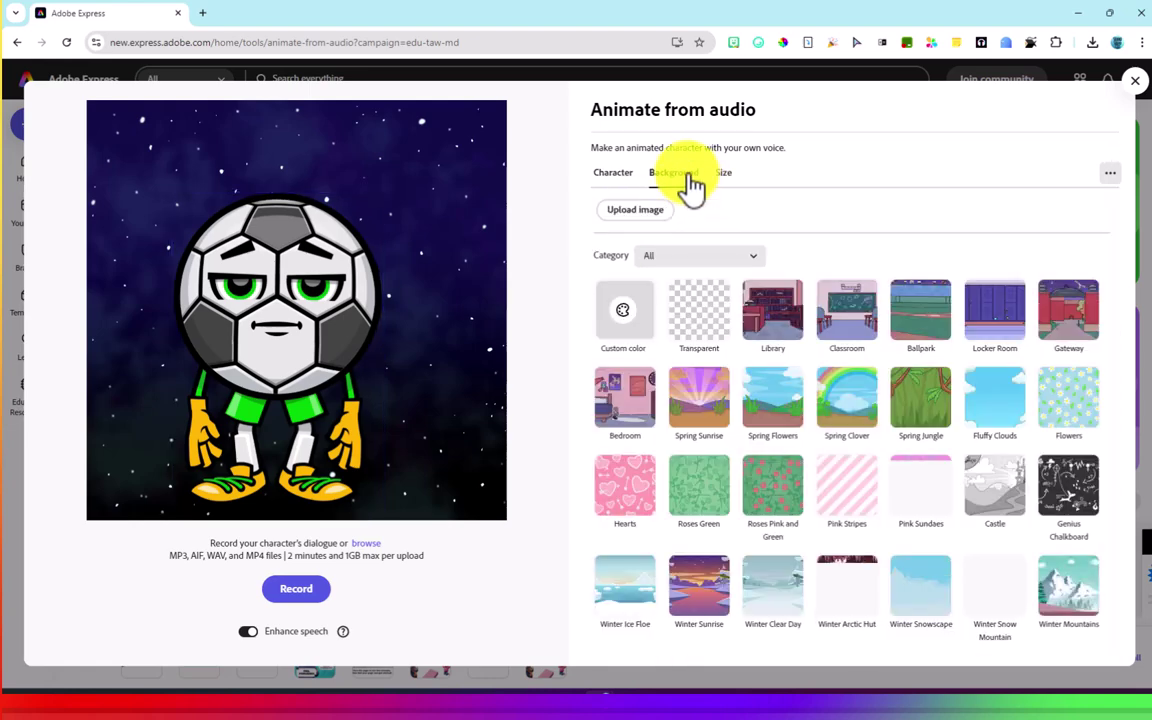
scroll(815, 430, down, 3)
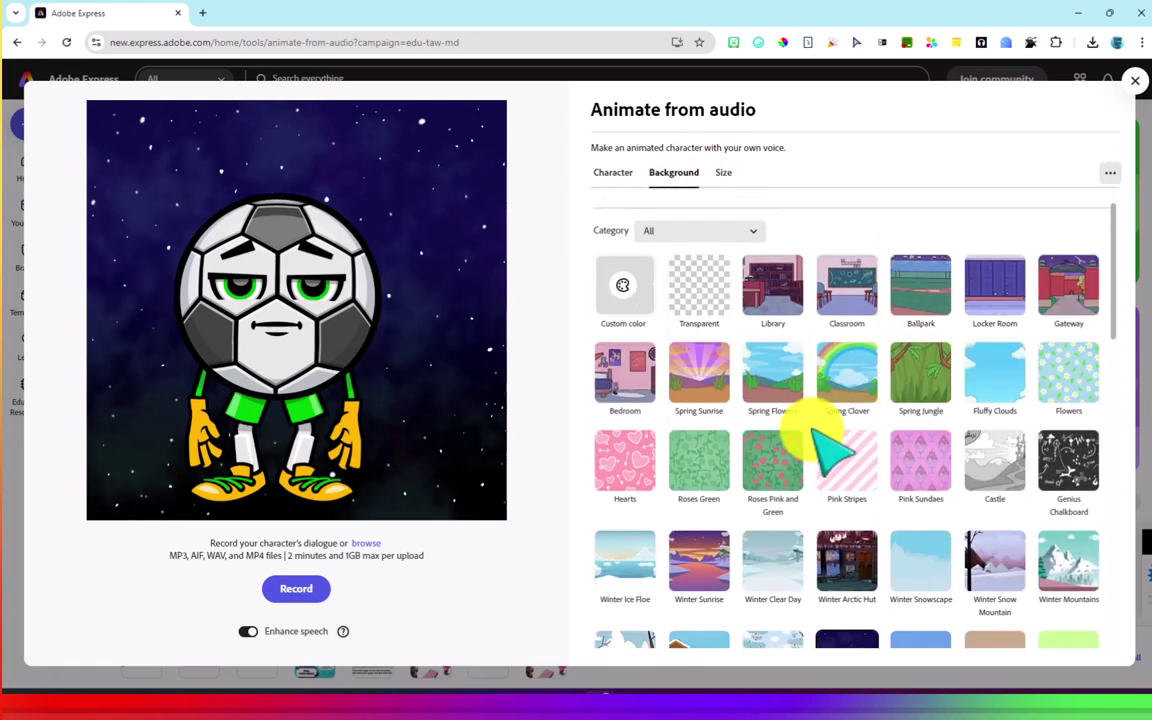
scroll(815, 430, down, 4)
scroll(815, 432, up, 6)
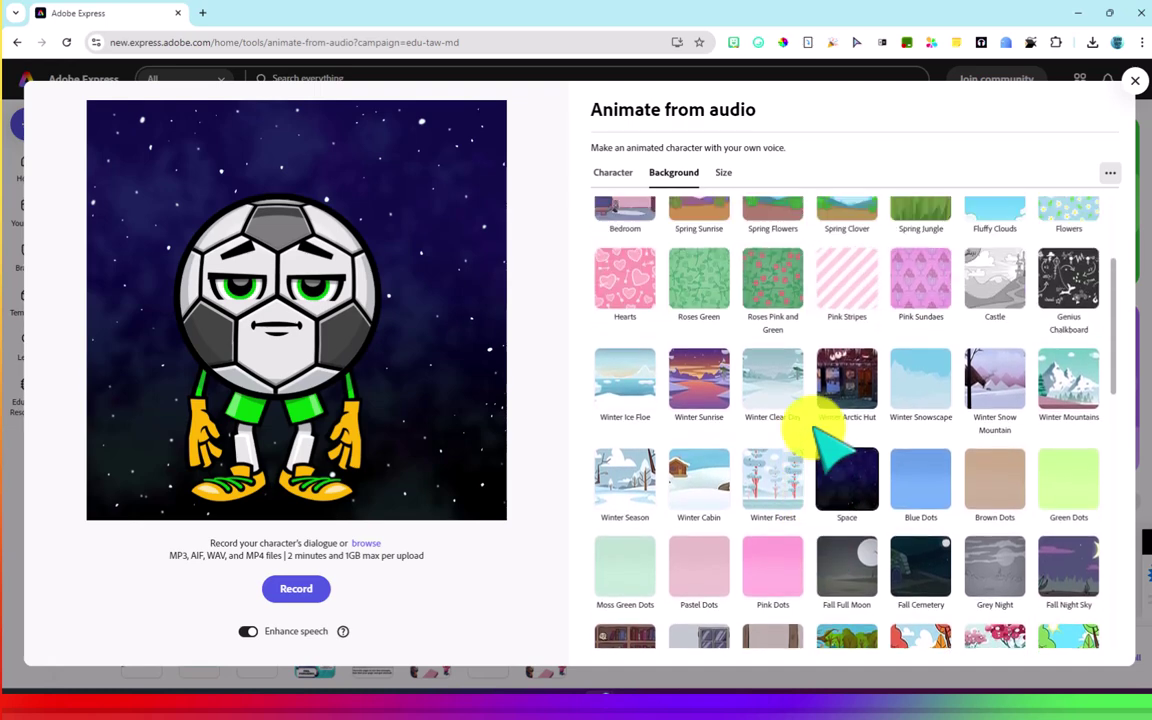
scroll(815, 430, up, 2)
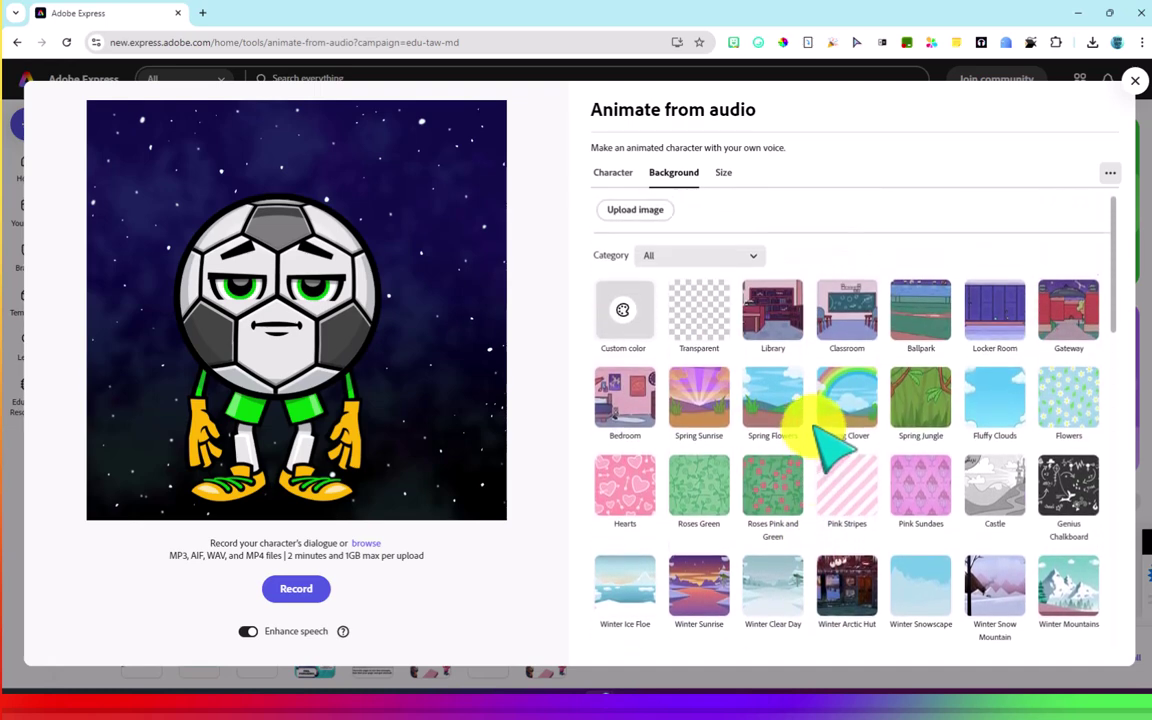
click(773, 325)
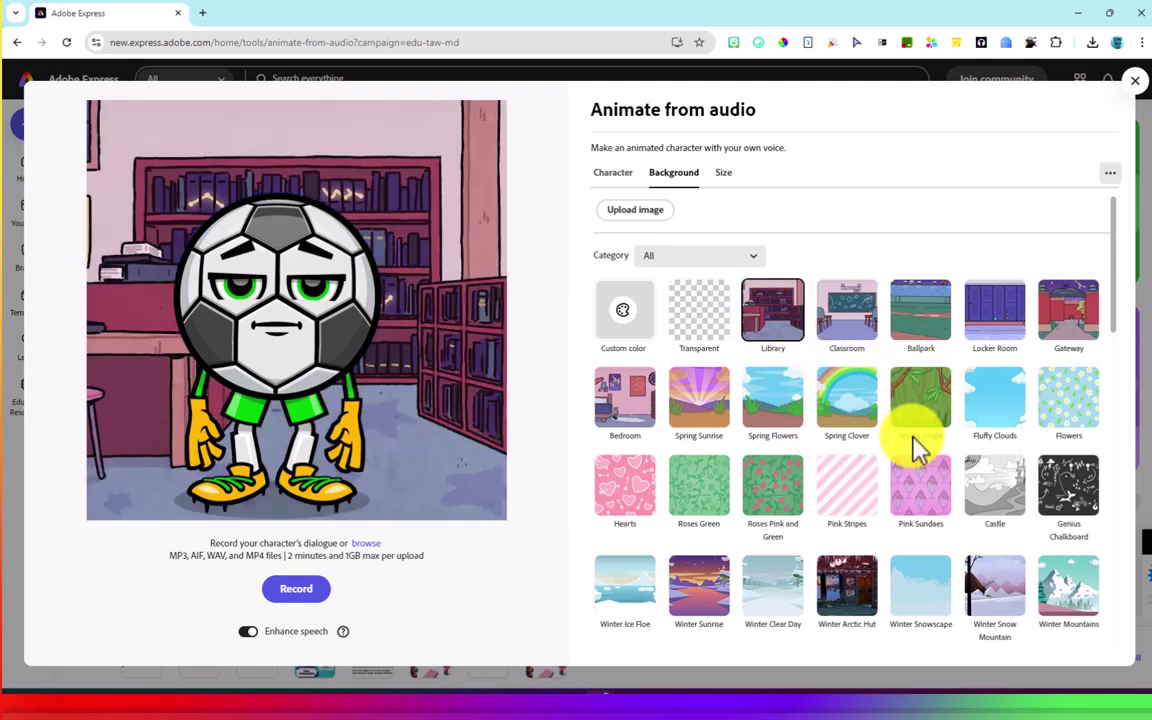
click(990, 326)
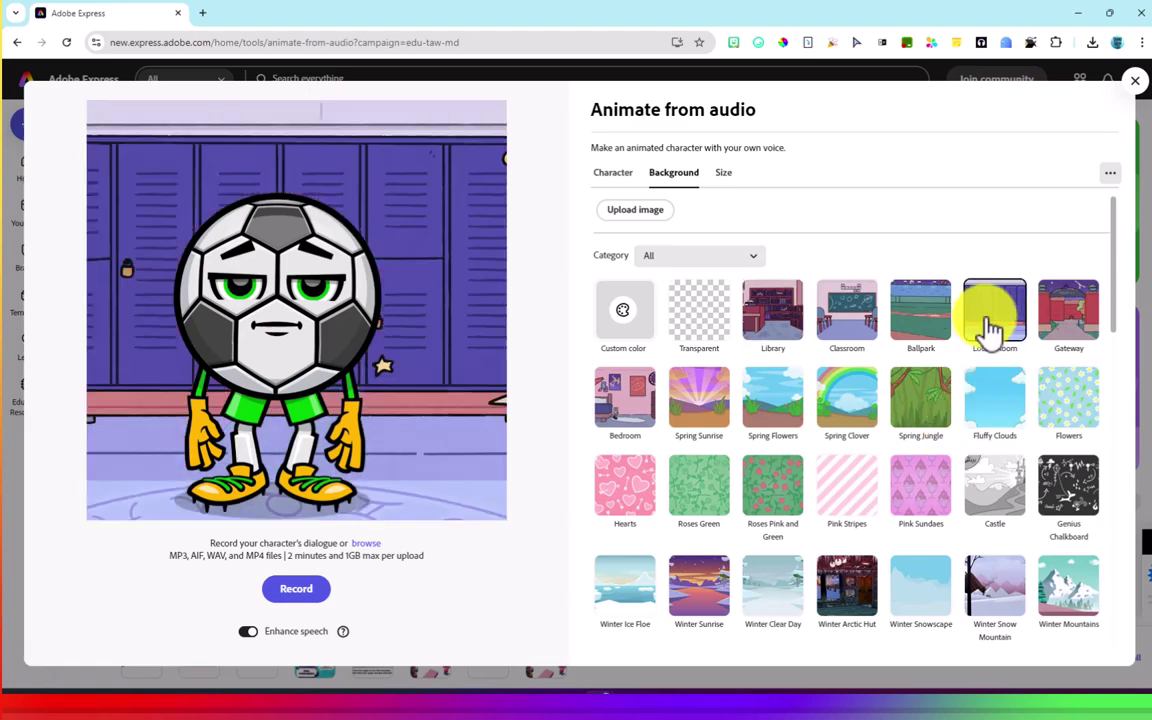
scroll(990, 489, down, 1)
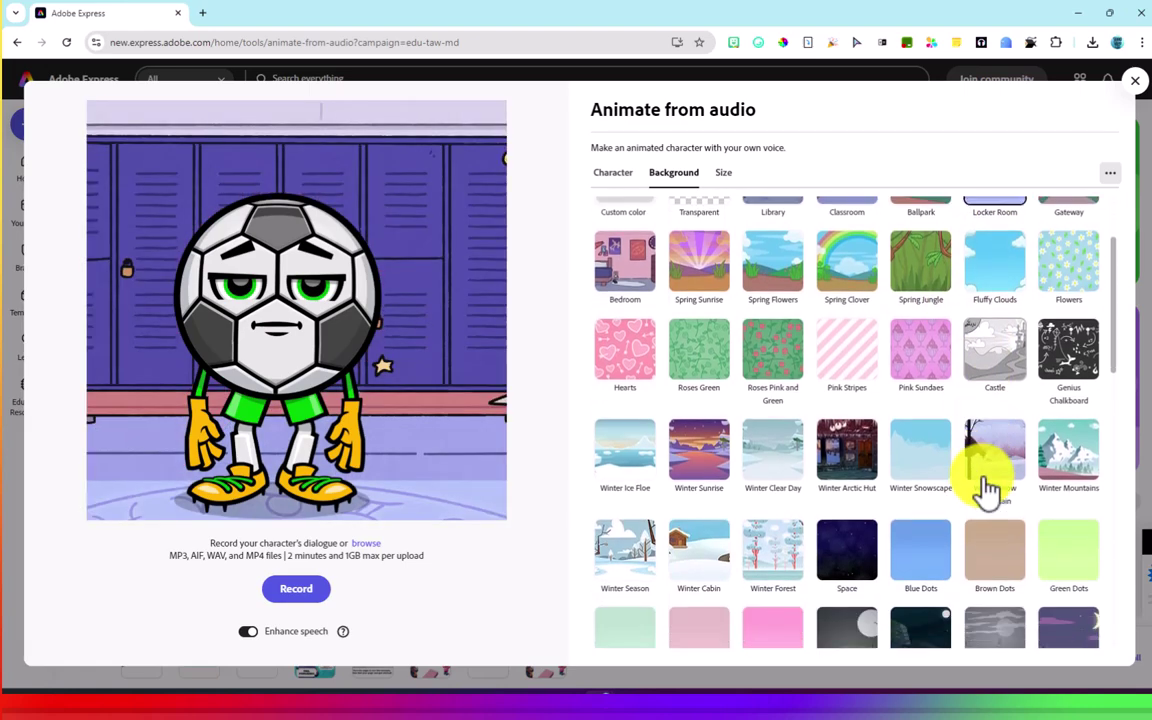
scroll(645, 228, up, 2)
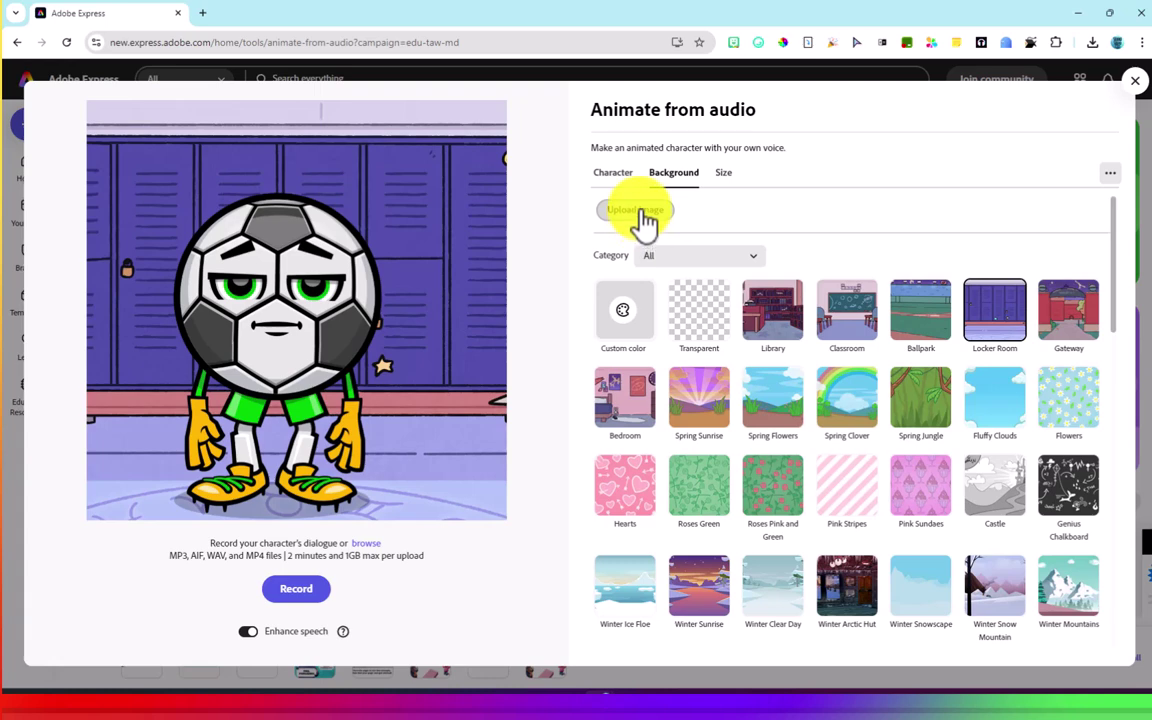
Set the Landscape 1200 x 608 size, record a voice clip with microphone access, and generate the 19.4s preview.
click(726, 178)
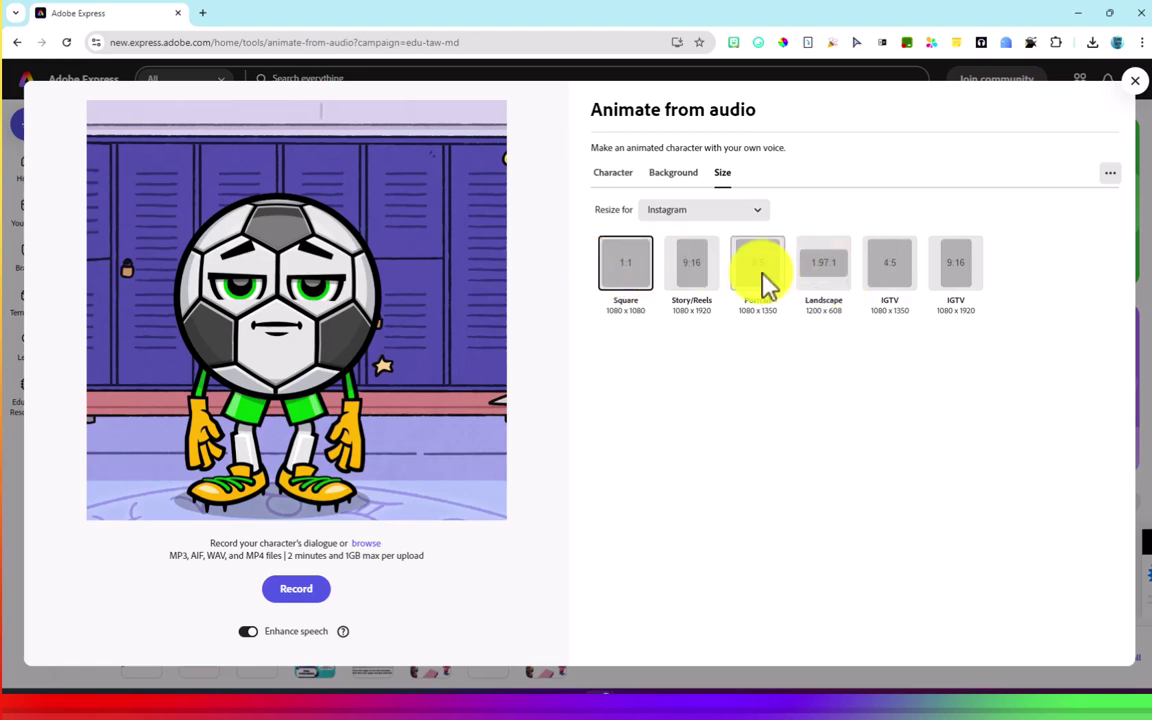
click(833, 283)
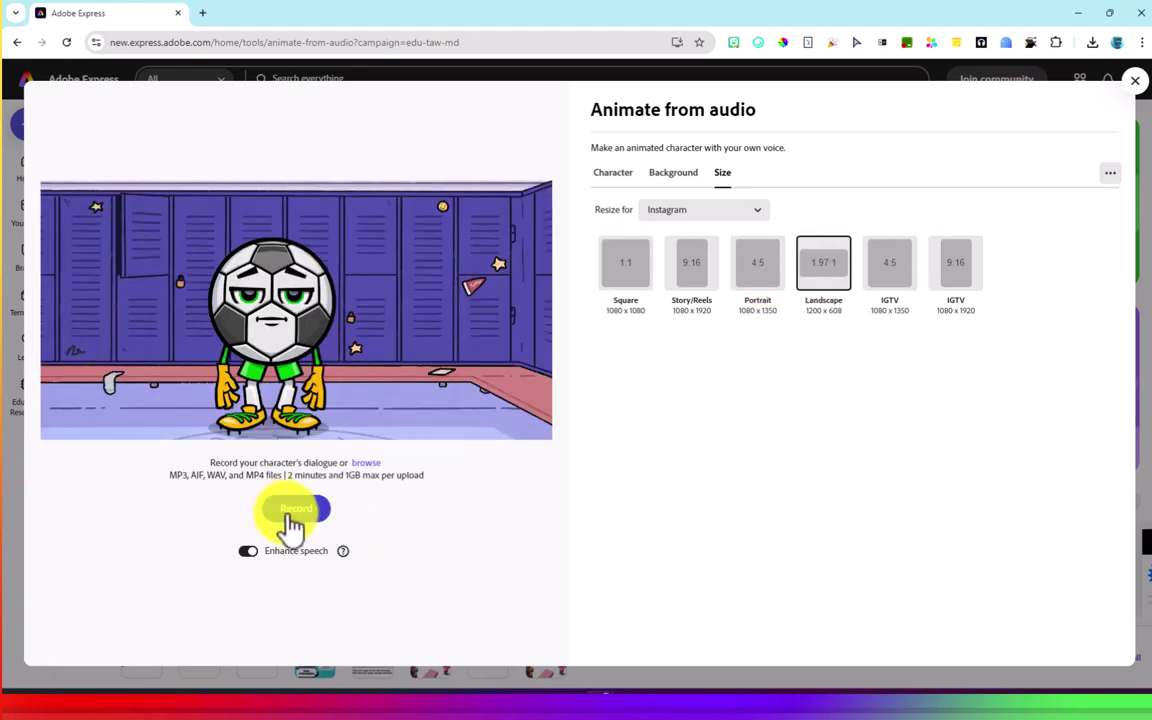
click(291, 512)
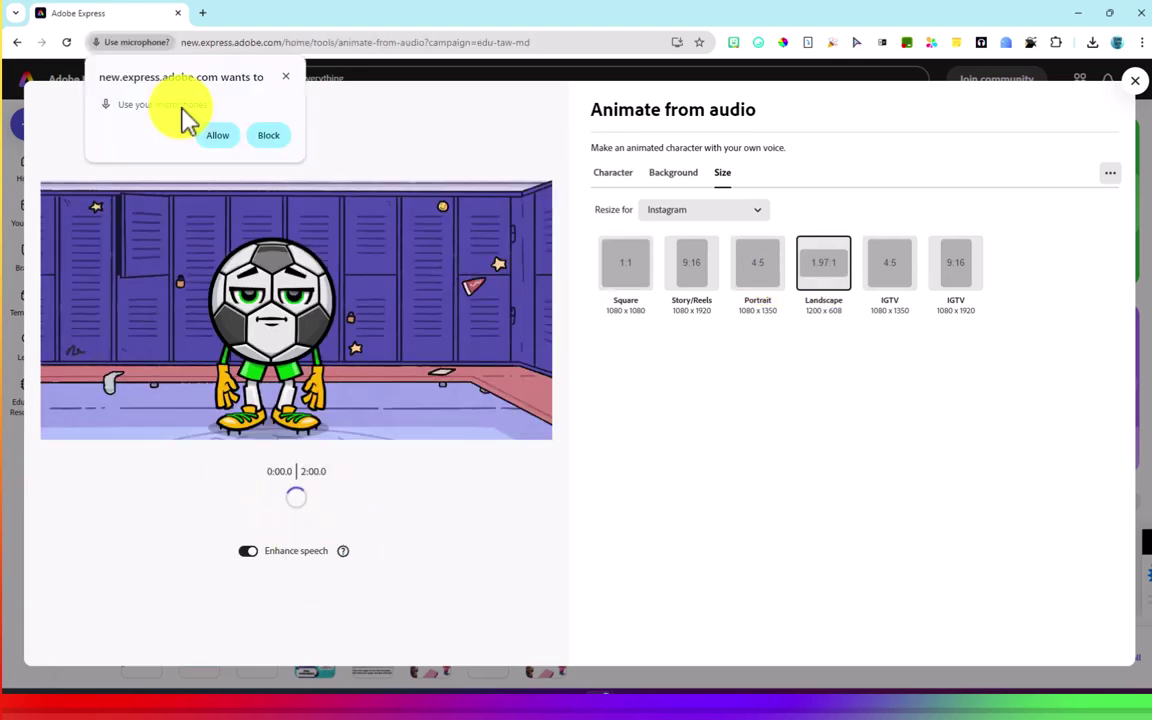
click(226, 136)
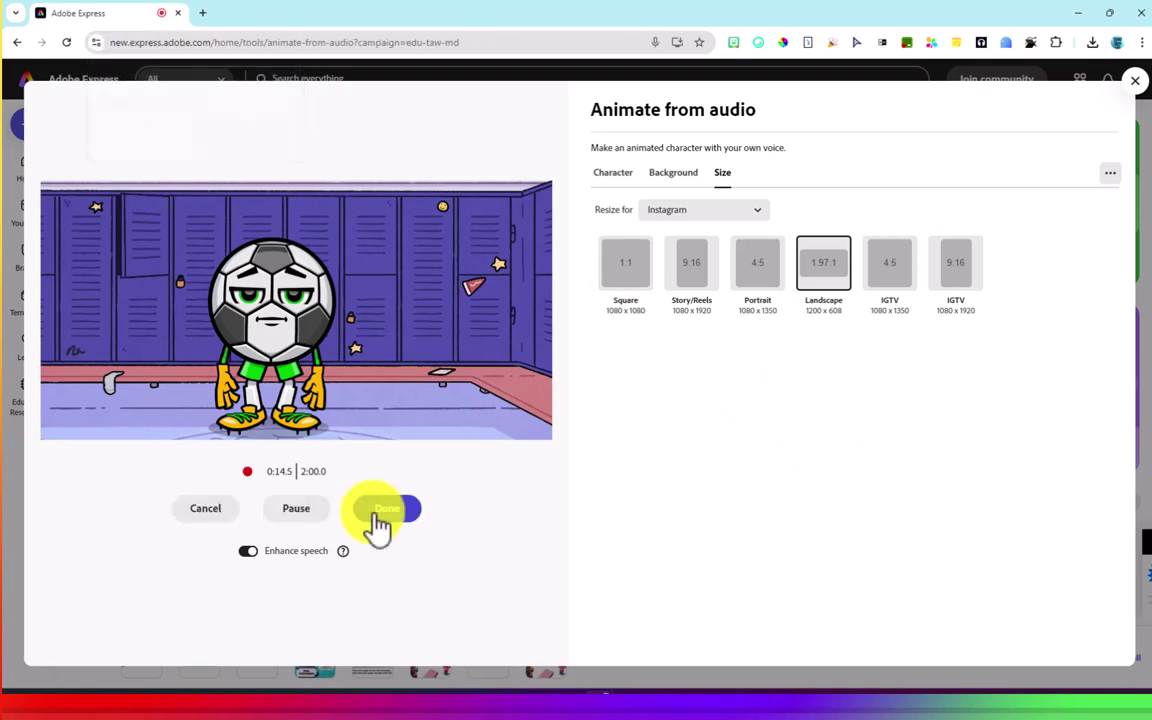
click(380, 508)
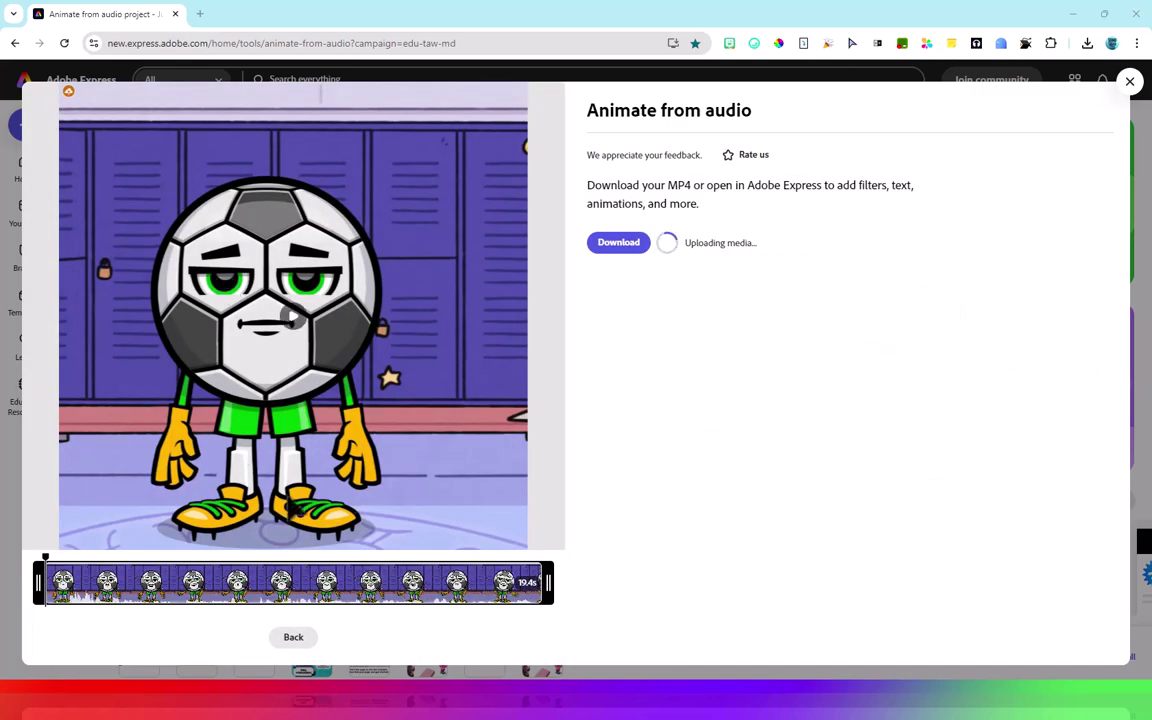
Play the Footy preview, then open the animation as a project in the full editor.
click(298, 337)
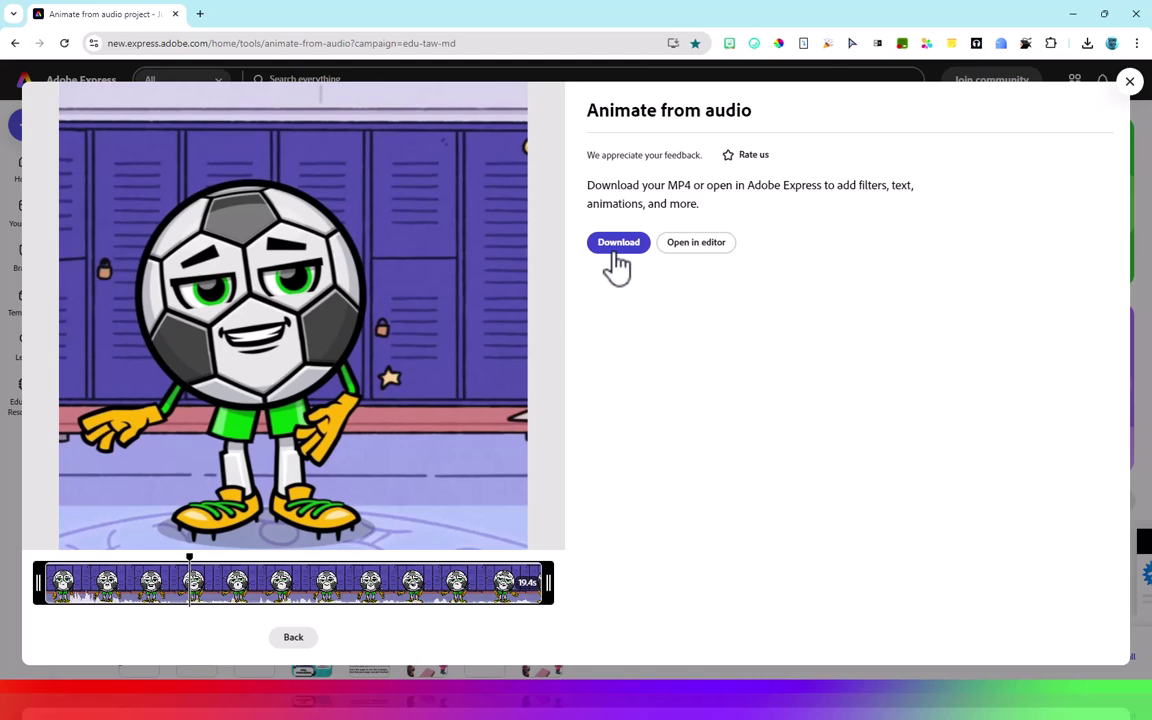
click(711, 247)
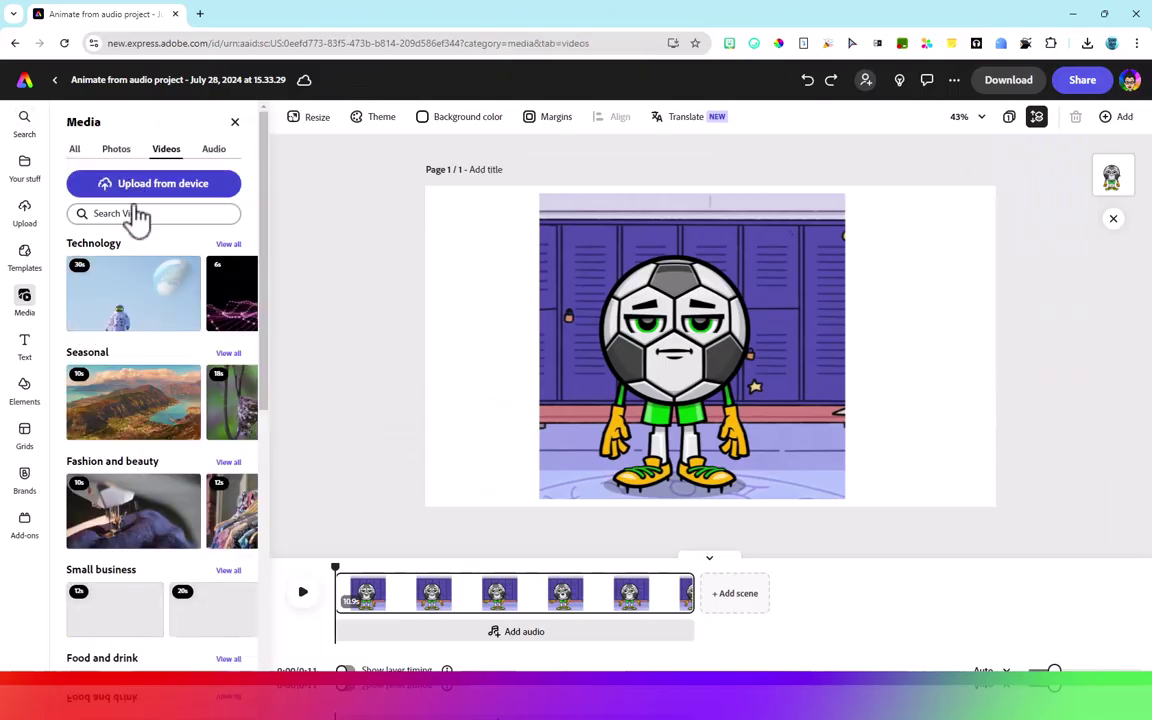
Search stock videos for 'olympic soccer' and add the soccer field clip to the page.
click(147, 215)
text(olympic soccer)
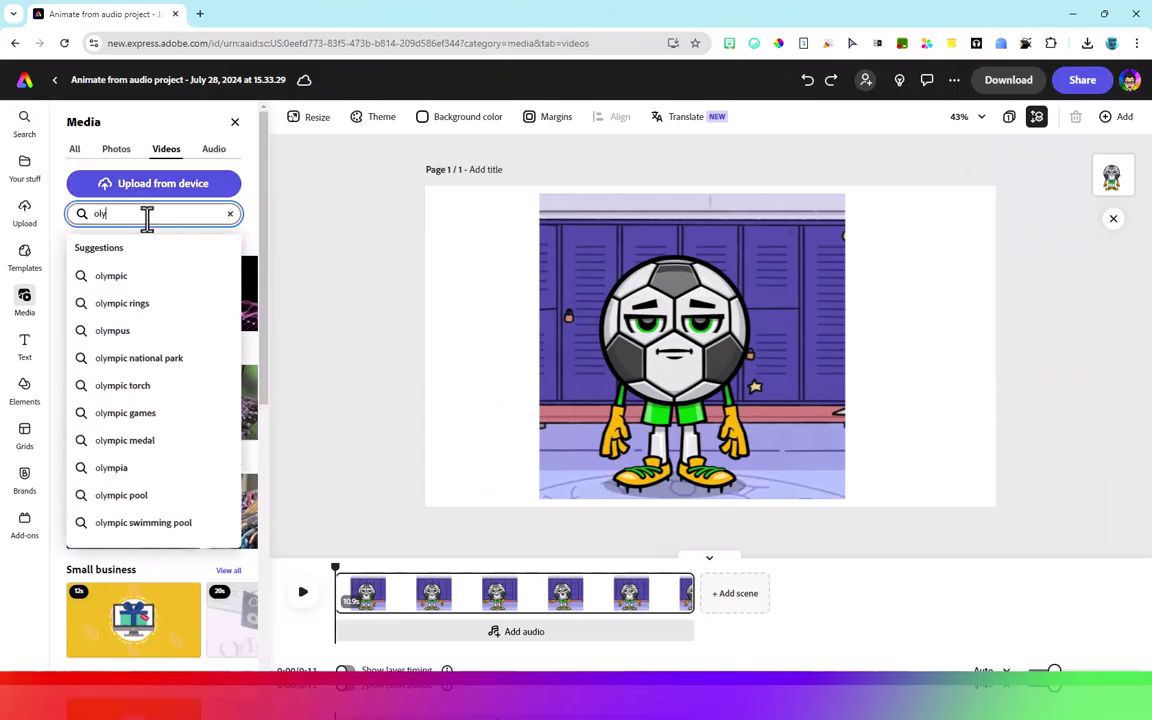
key(Return)
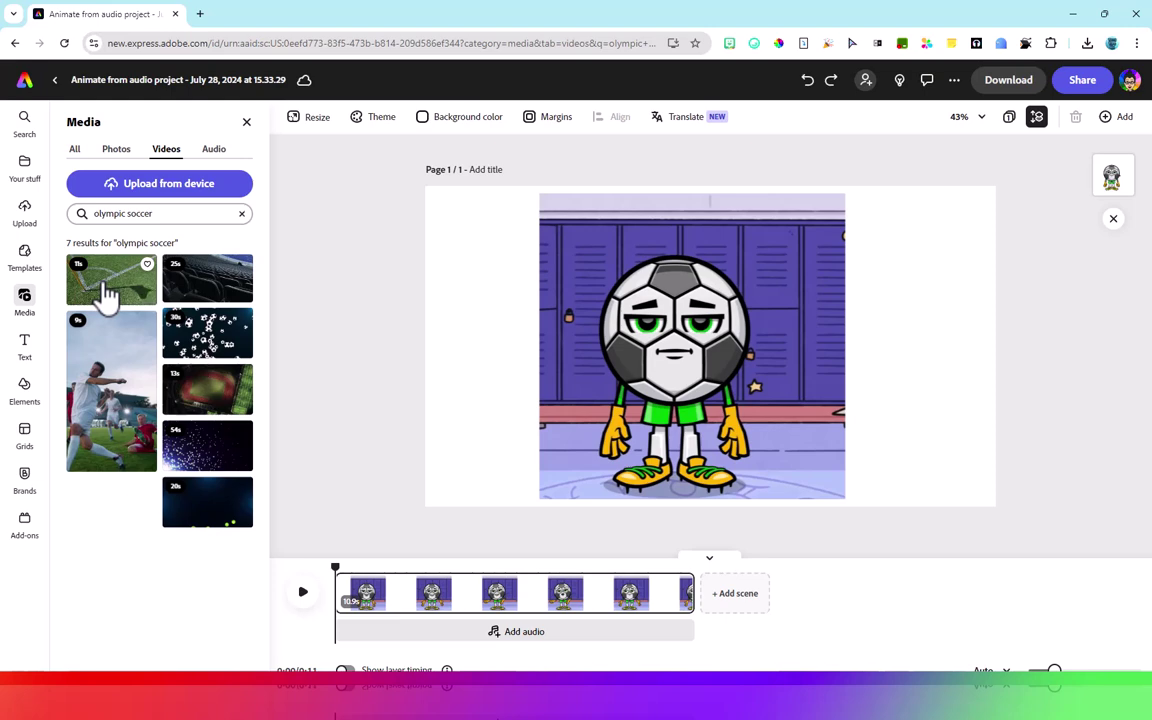
click(107, 293)
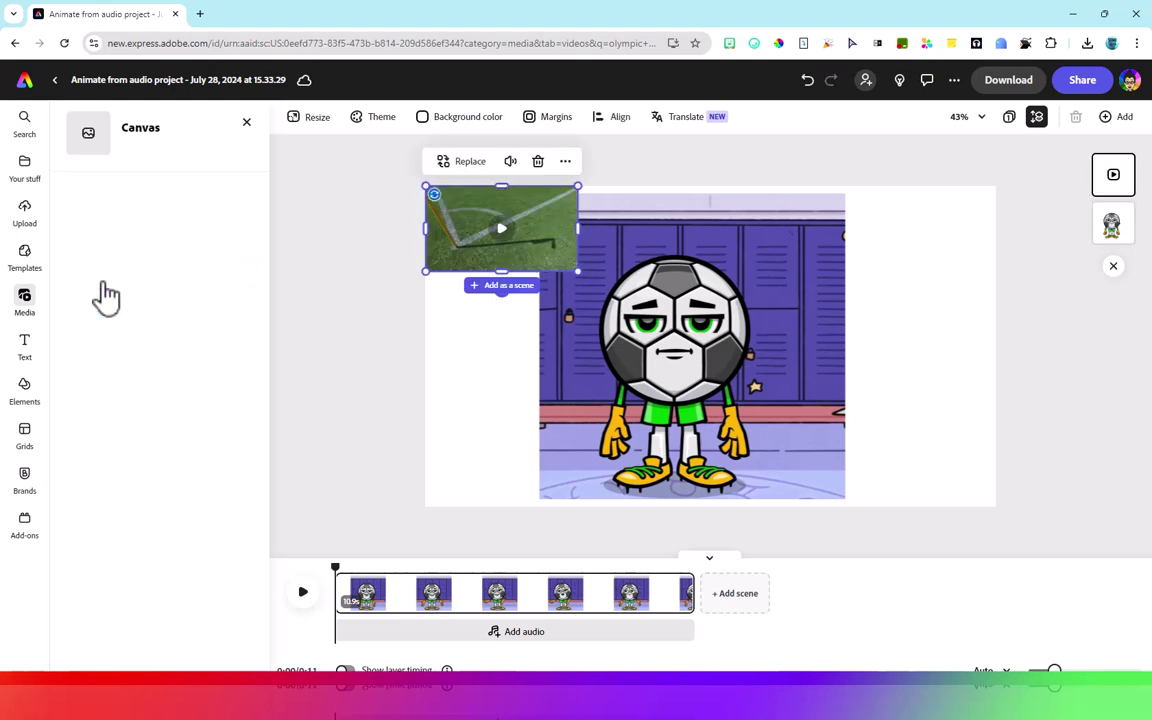
Remove the character video's background, then send the field clip backward and enlarge it to fill the page.
click(826, 260)
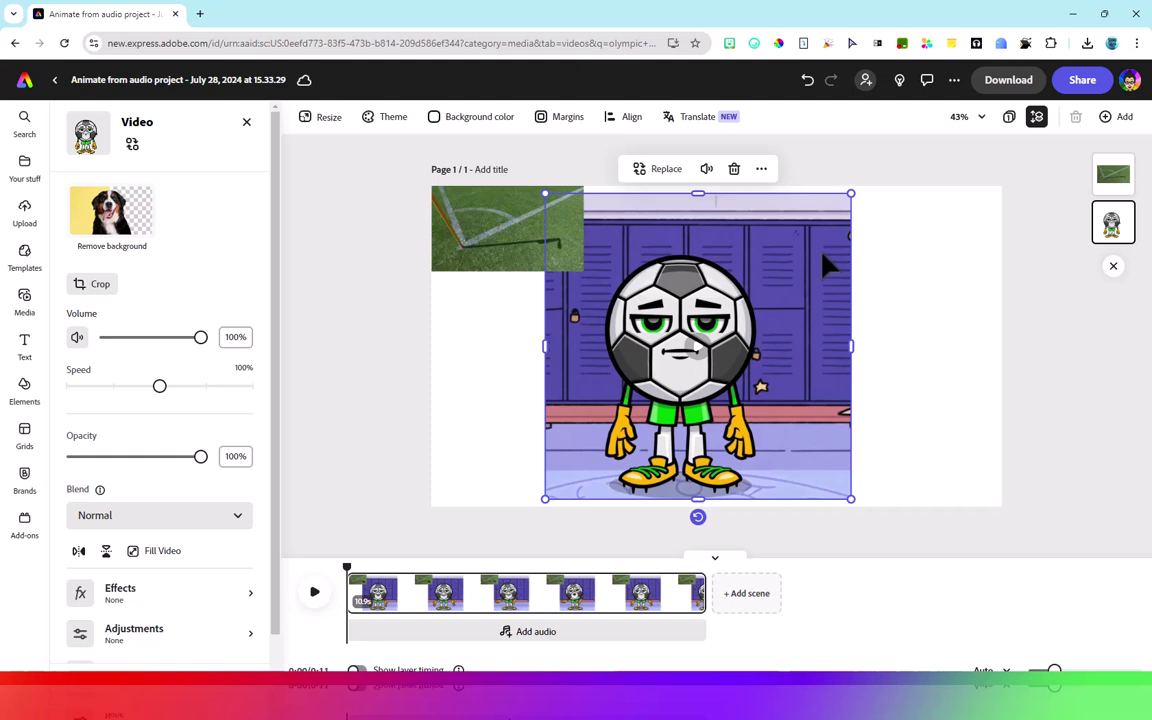
click(105, 214)
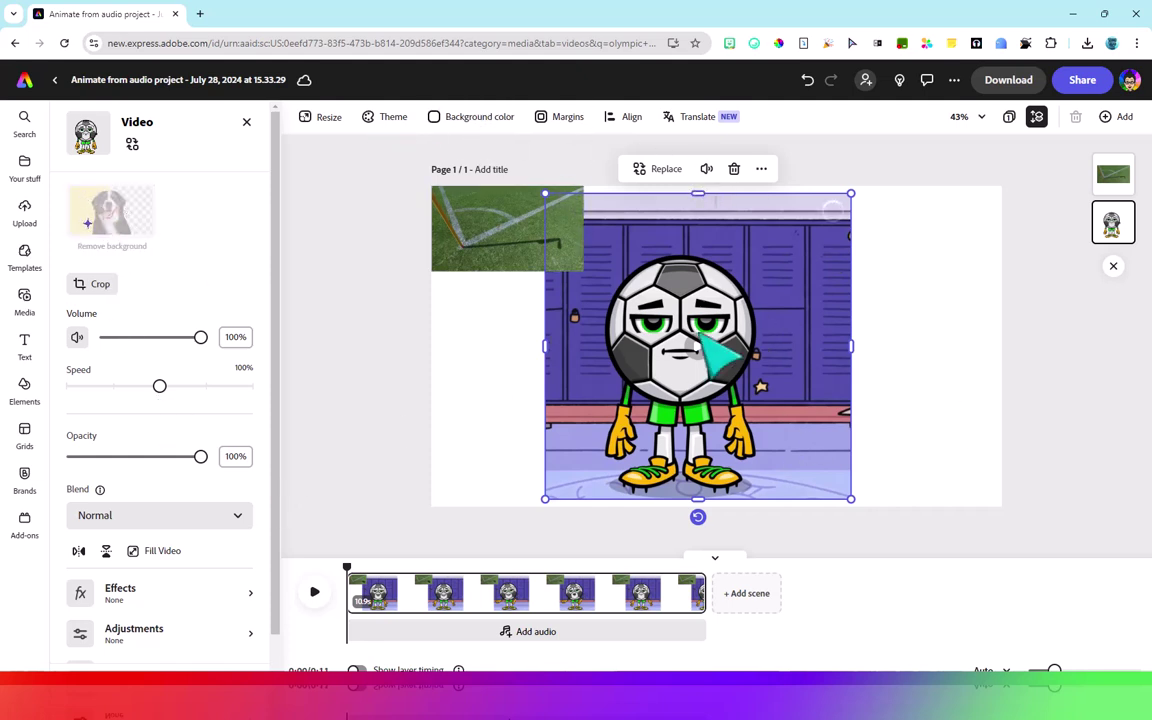
click(478, 240)
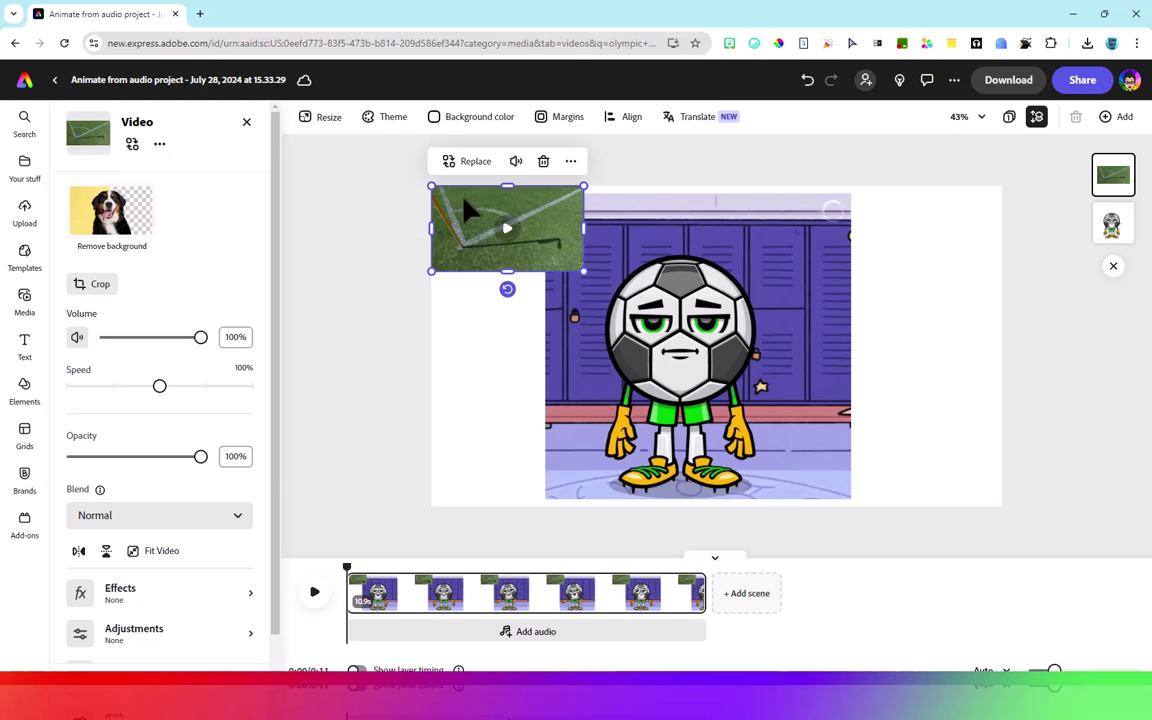
right_click(459, 230)
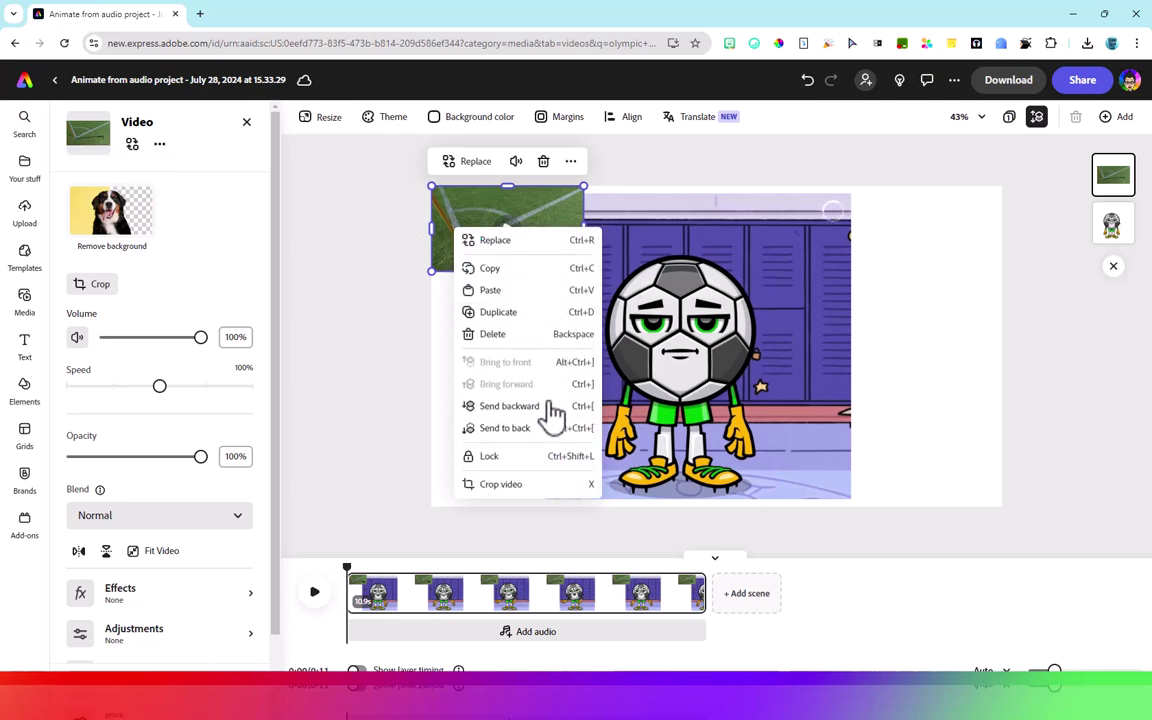
click(538, 430)
drag(583, 268, 1005, 505)
click(698, 400)
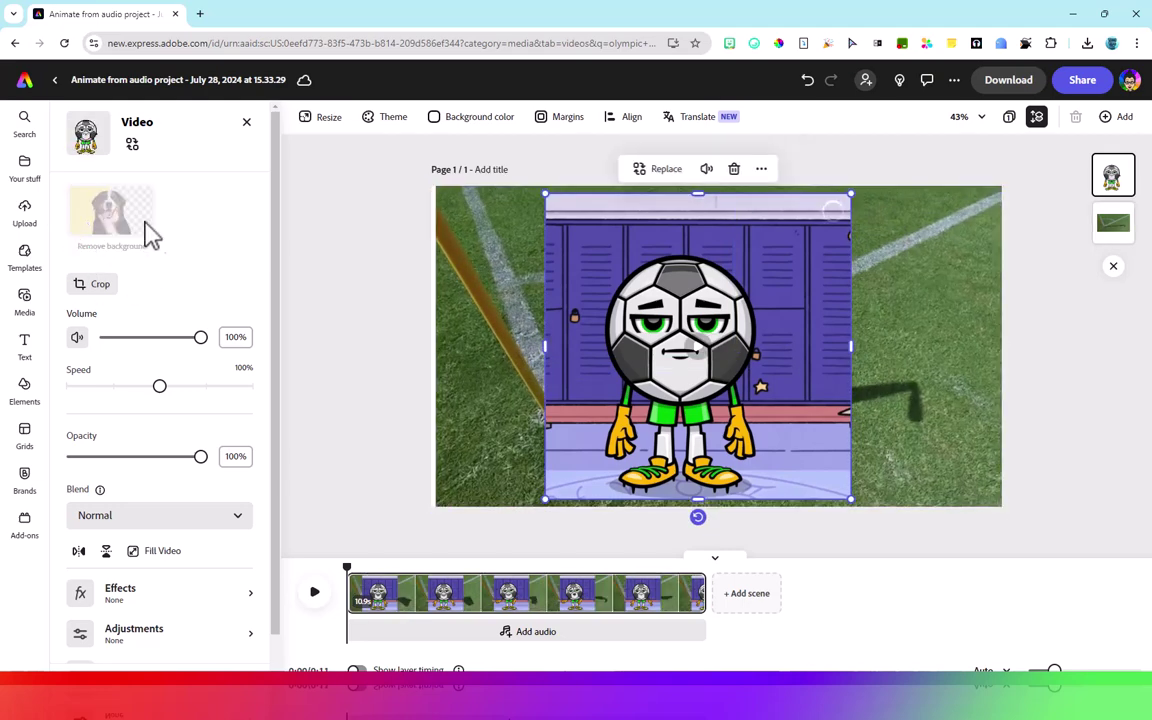
Add a 'Soccer' text box and move the Footy character to the right side.
click(26, 344)
click(152, 159)
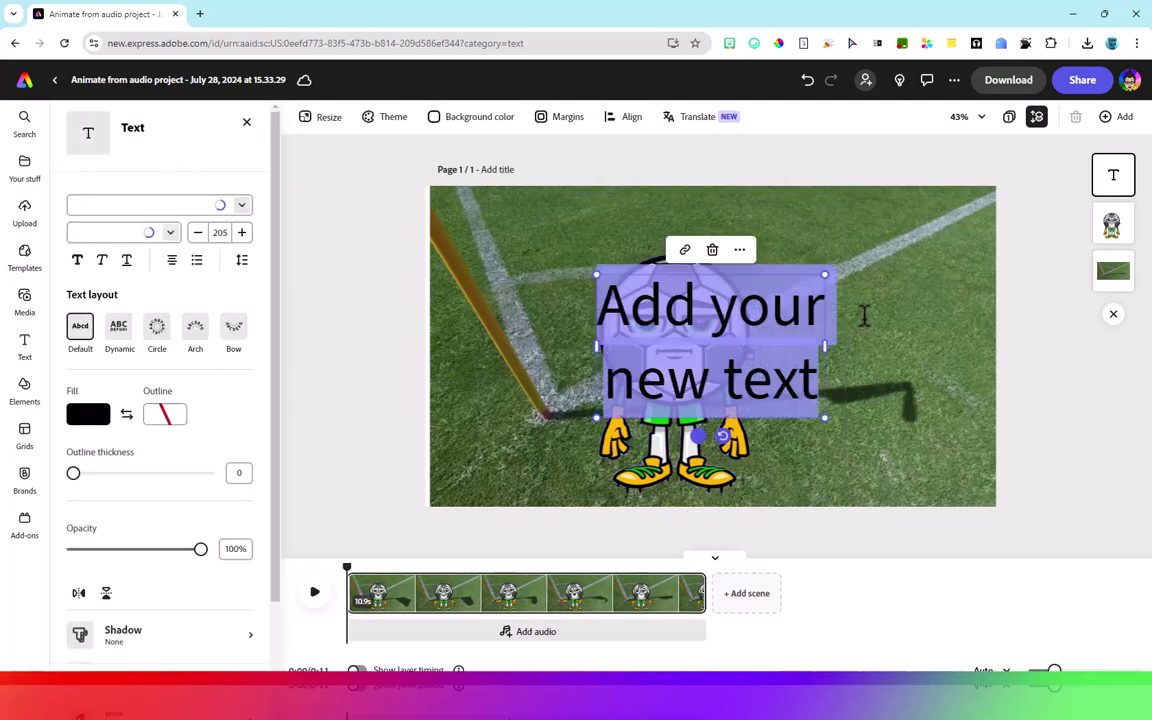
text(Socce)
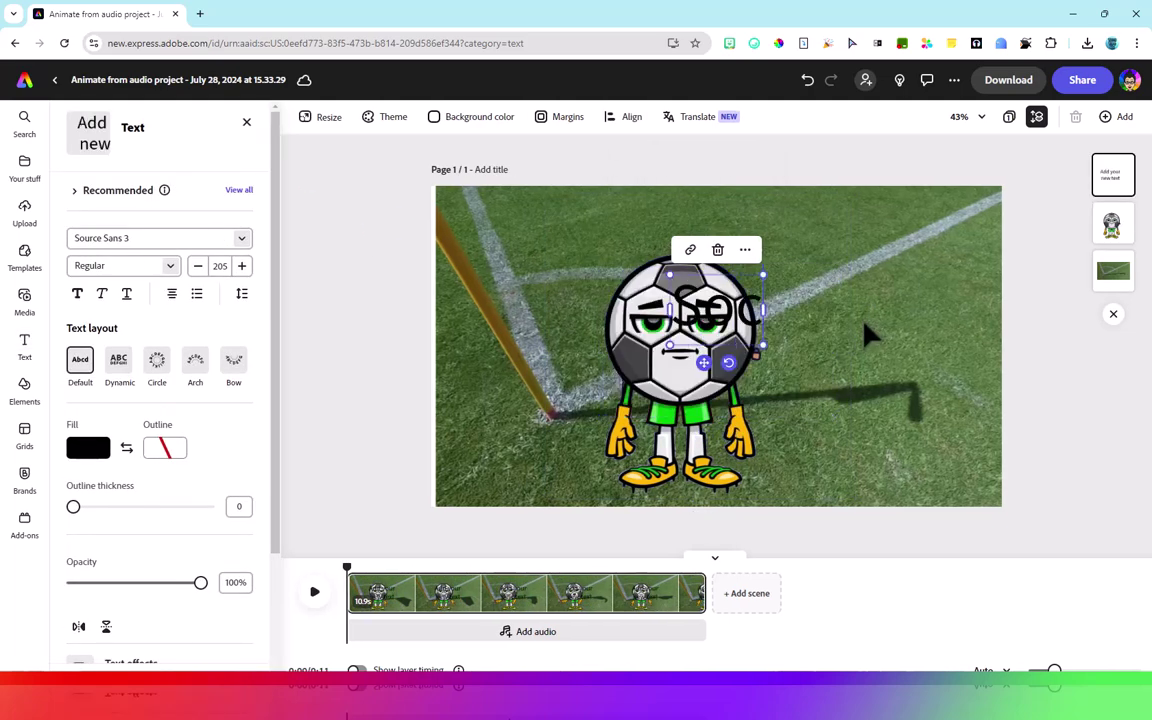
text(r)
drag(715, 305, 910, 212)
click(766, 380)
drag(766, 380, 897, 372)
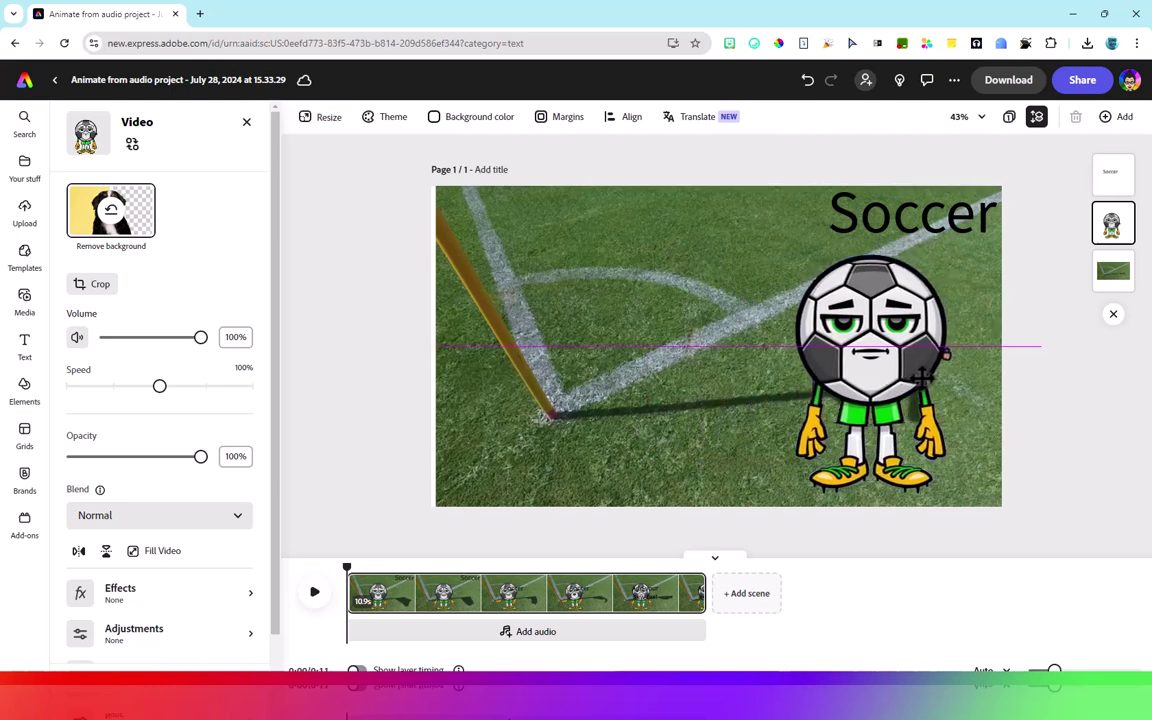
Place the SOCCER title at the upper left with Dynamic layout and white fill, then open its shadow options.
click(966, 222)
drag(900, 215, 570, 258)
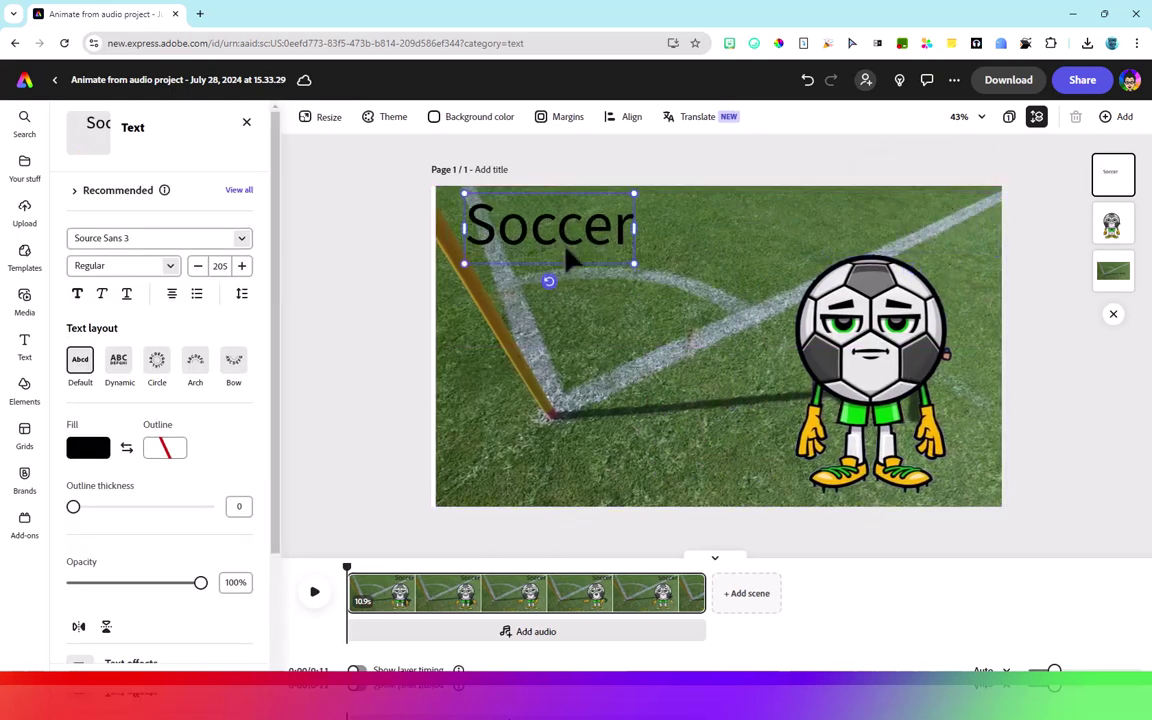
click(119, 372)
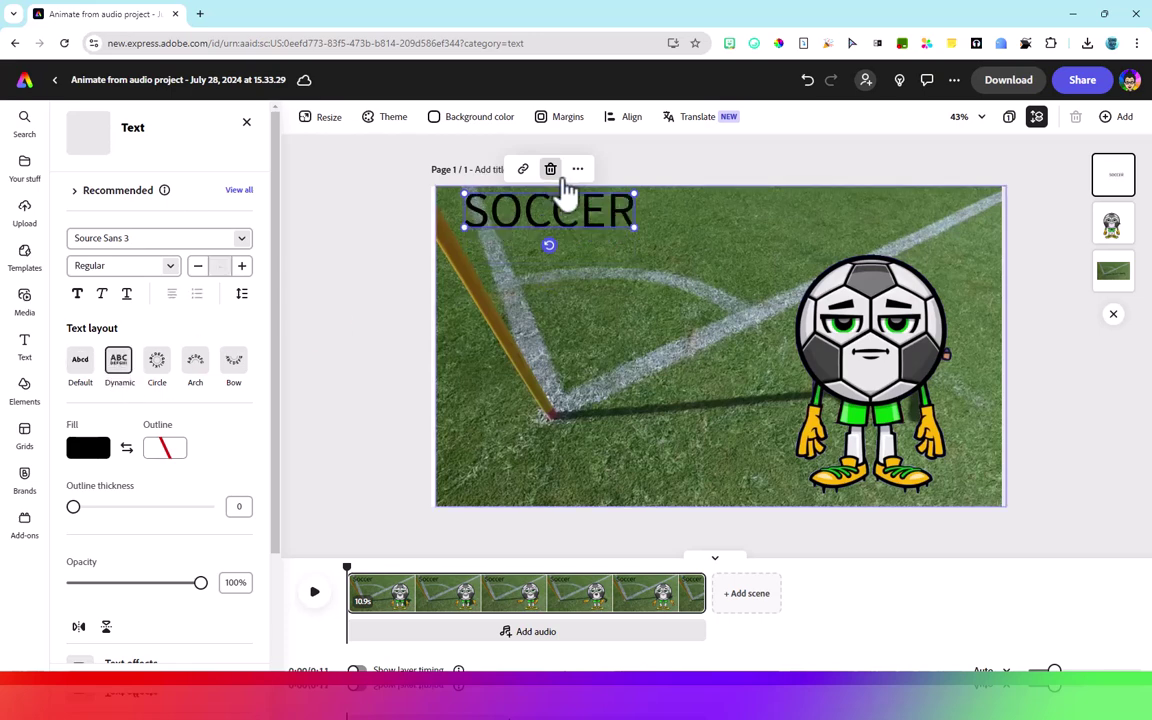
click(88, 447)
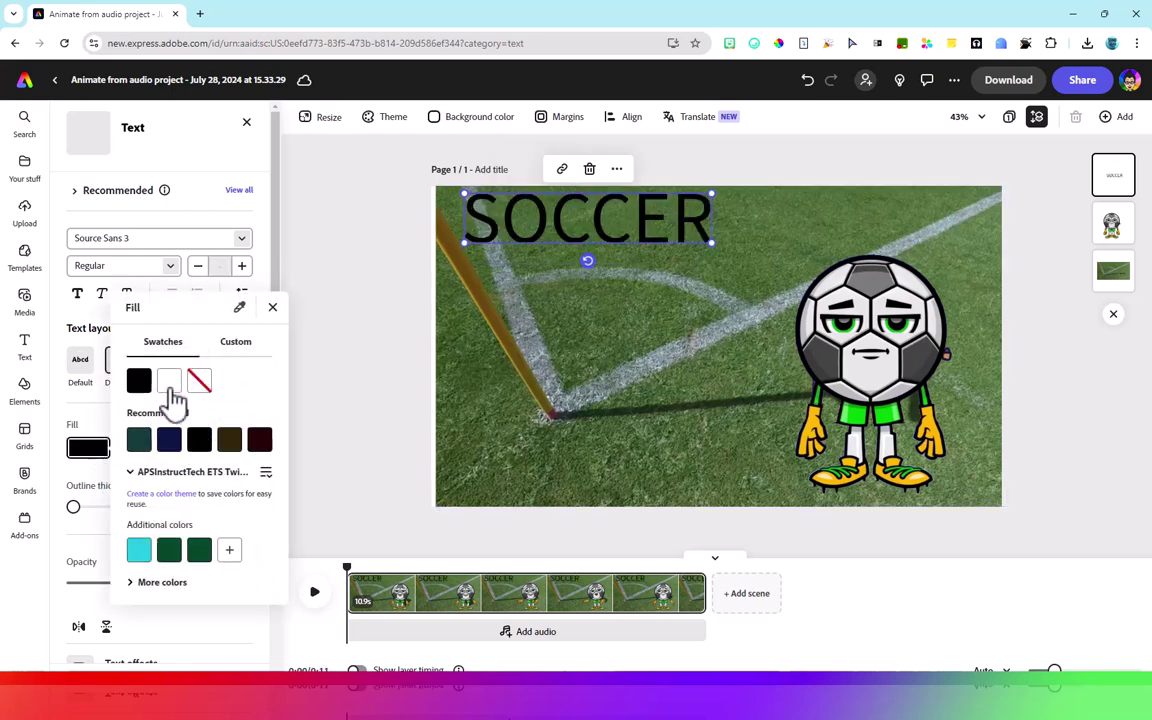
click(169, 381)
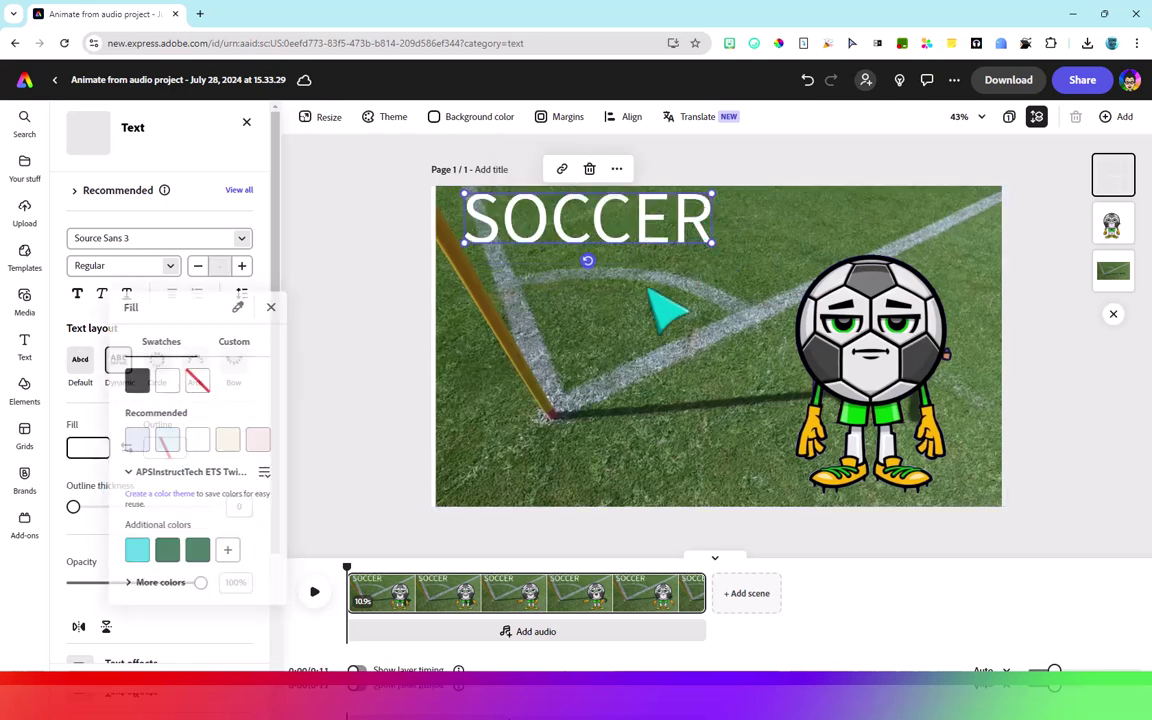
scroll(150, 635, down, 3)
click(152, 566)
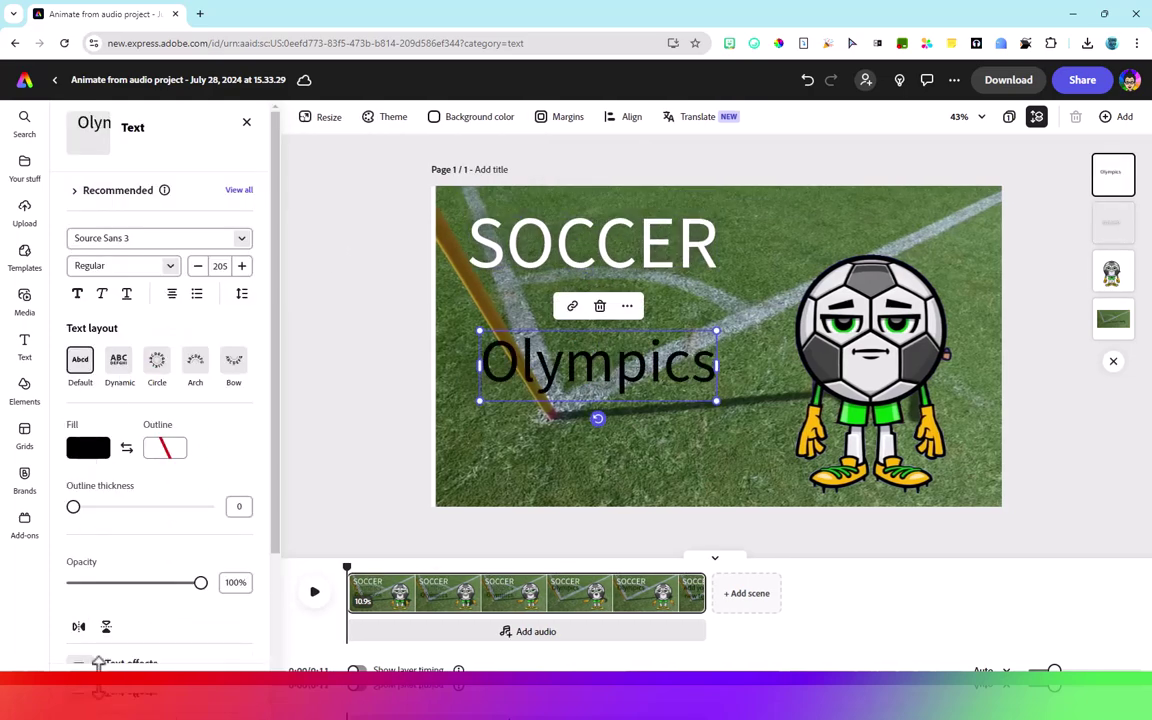
Give the Olympics title a Strong shadow in white.
scroll(120, 630, down, 3)
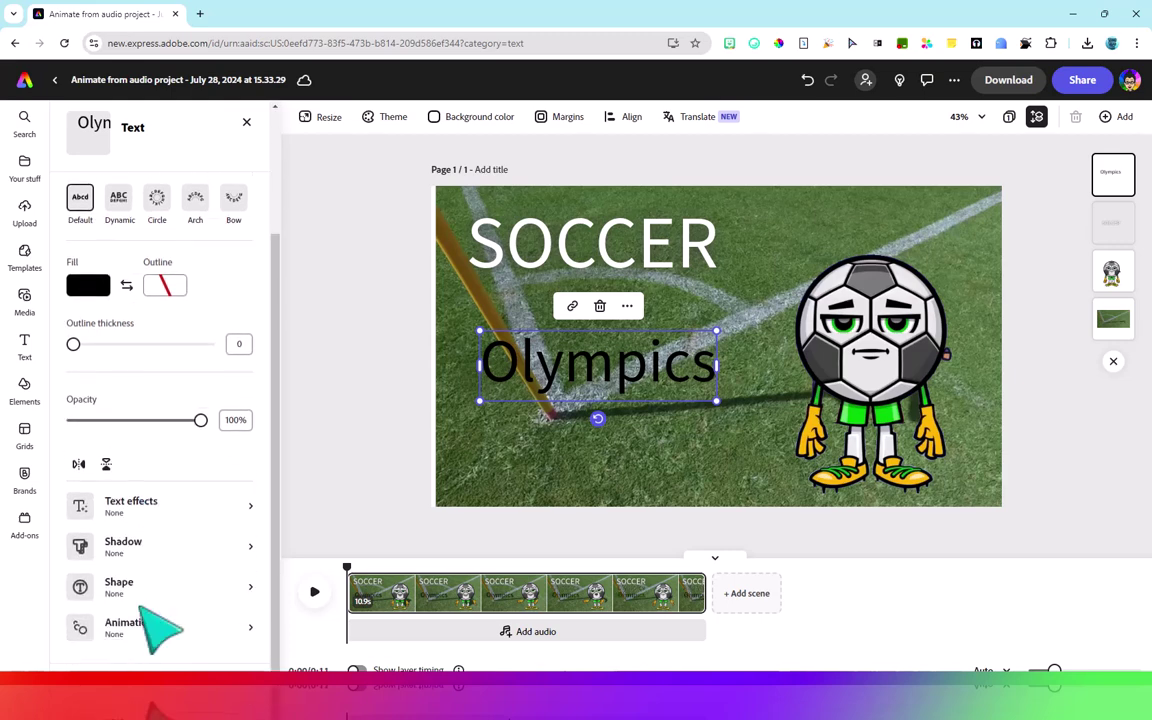
click(140, 565)
click(93, 368)
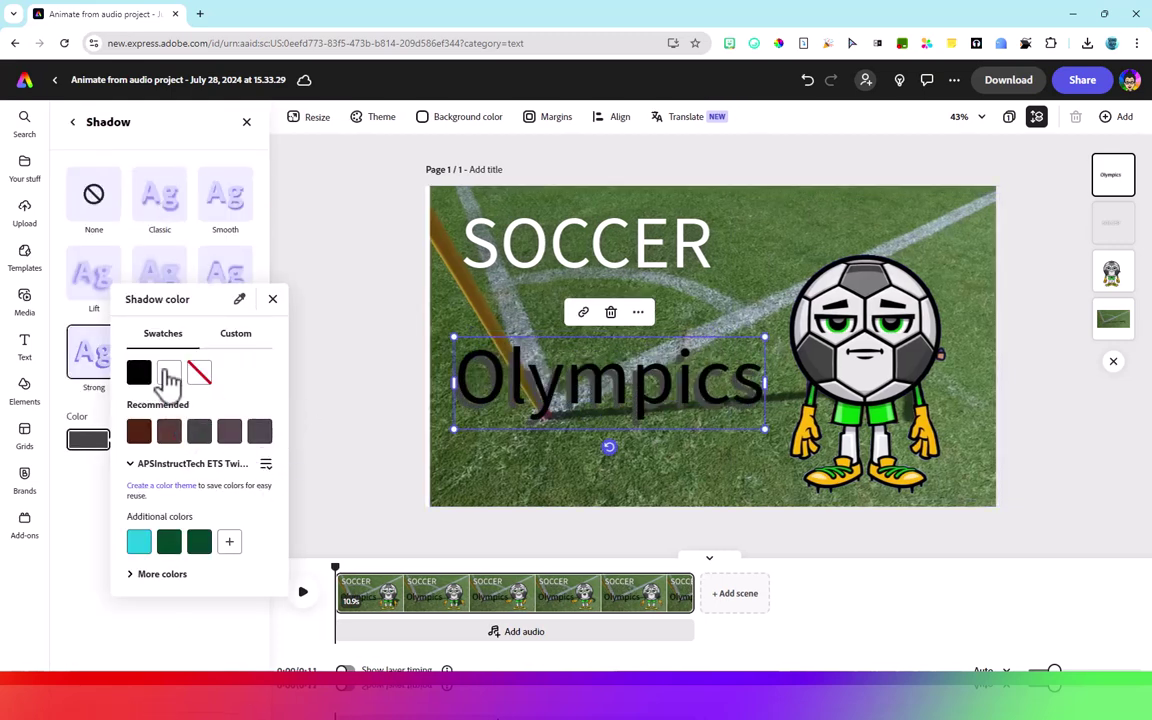
click(170, 374)
Play and stop a preview of the animated soccer scene, then reselect the Olympics title.
click(630, 258)
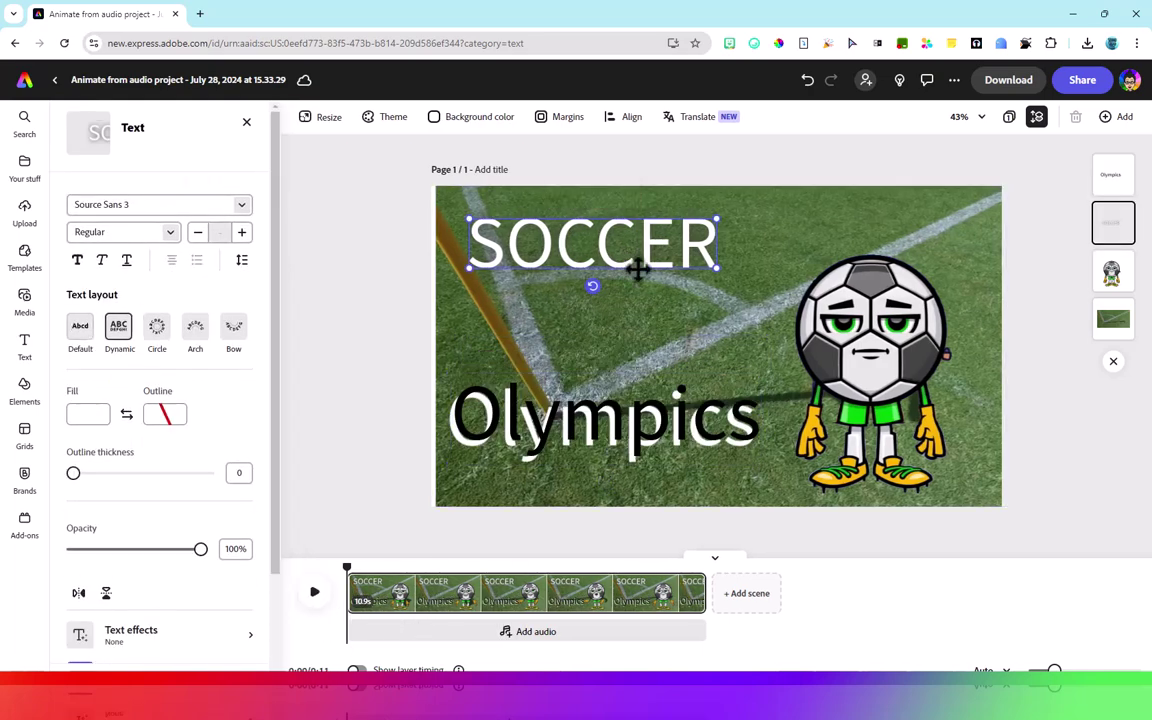
click(314, 592)
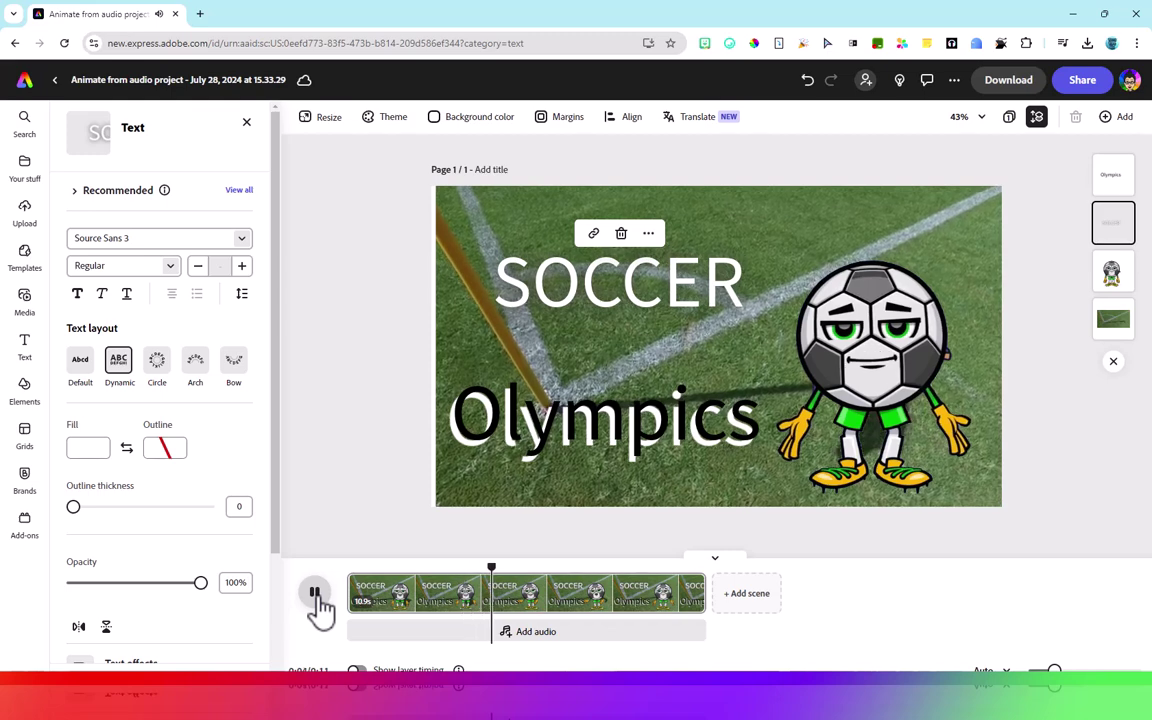
click(318, 598)
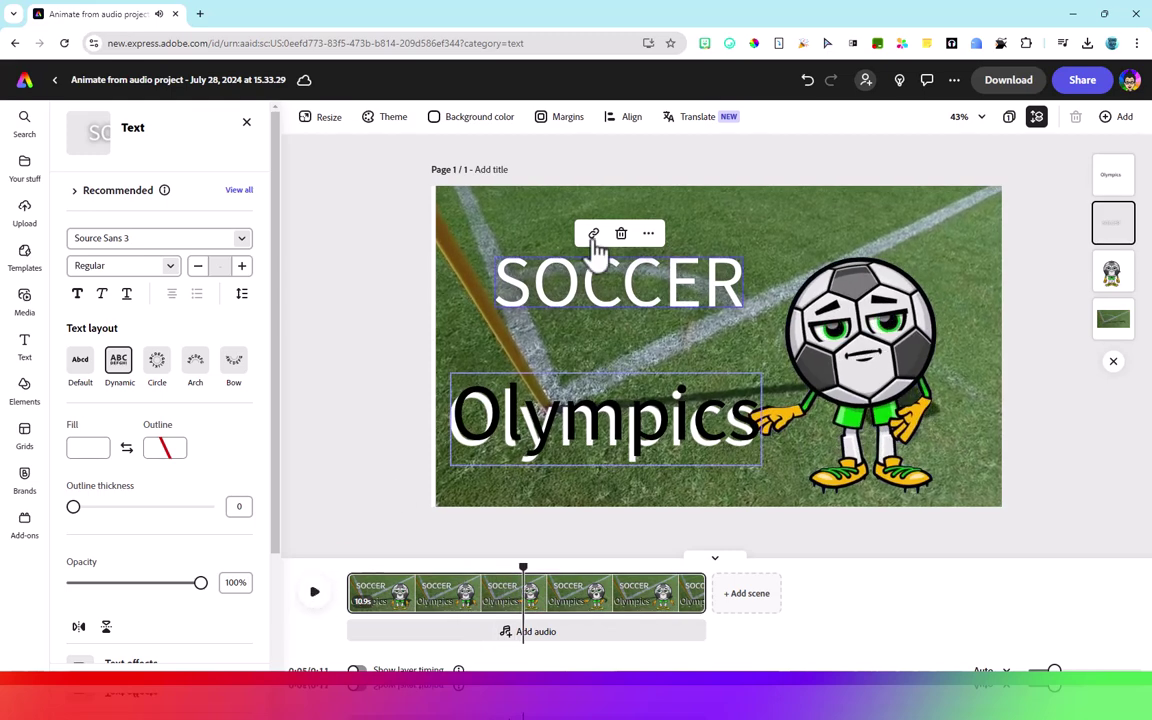
click(703, 398)
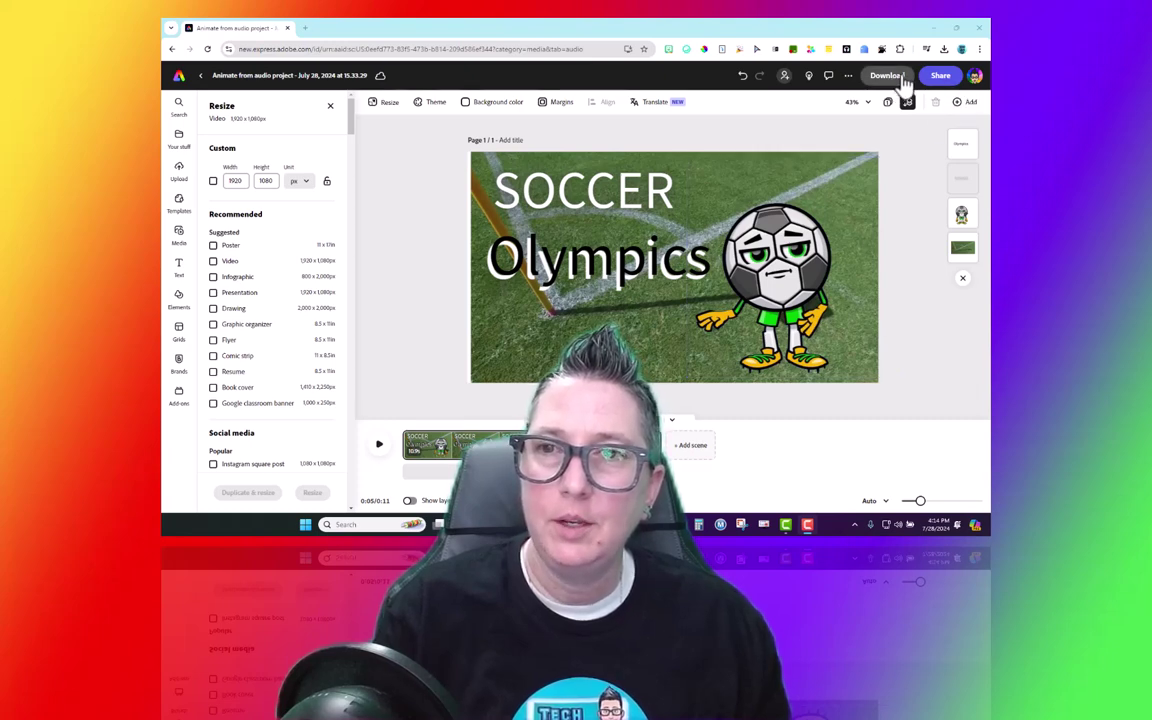
Open the Share file panel for the finished soccer project.
click(940, 75)
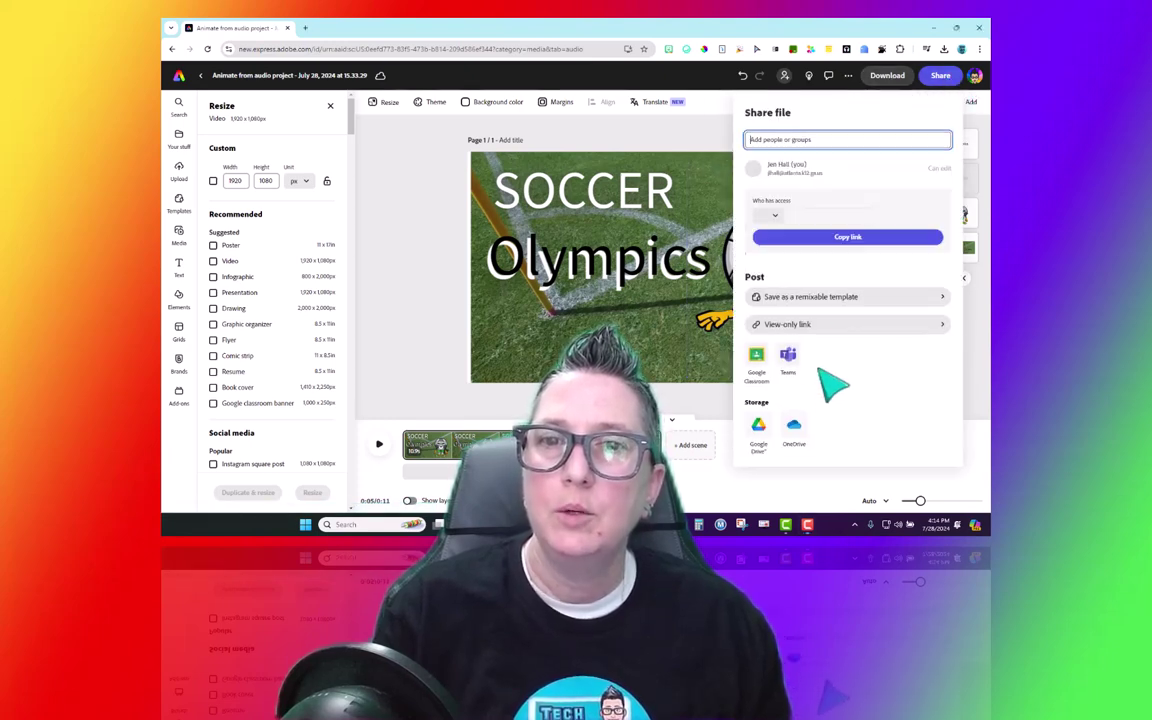